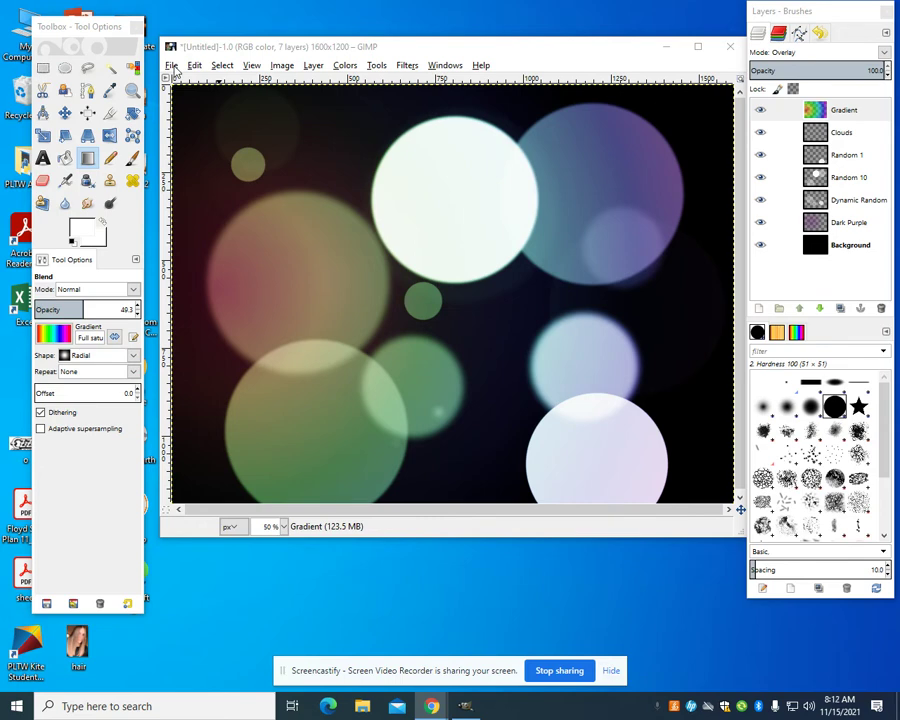
Create a new 1600×1200 image
click(173, 68)
click(180, 82)
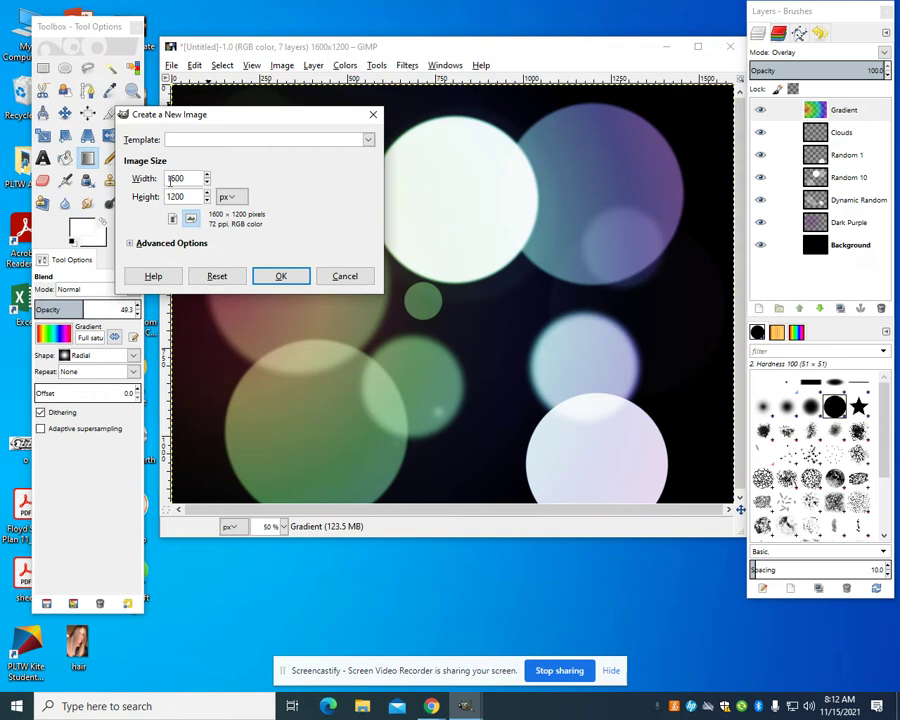
click(285, 276)
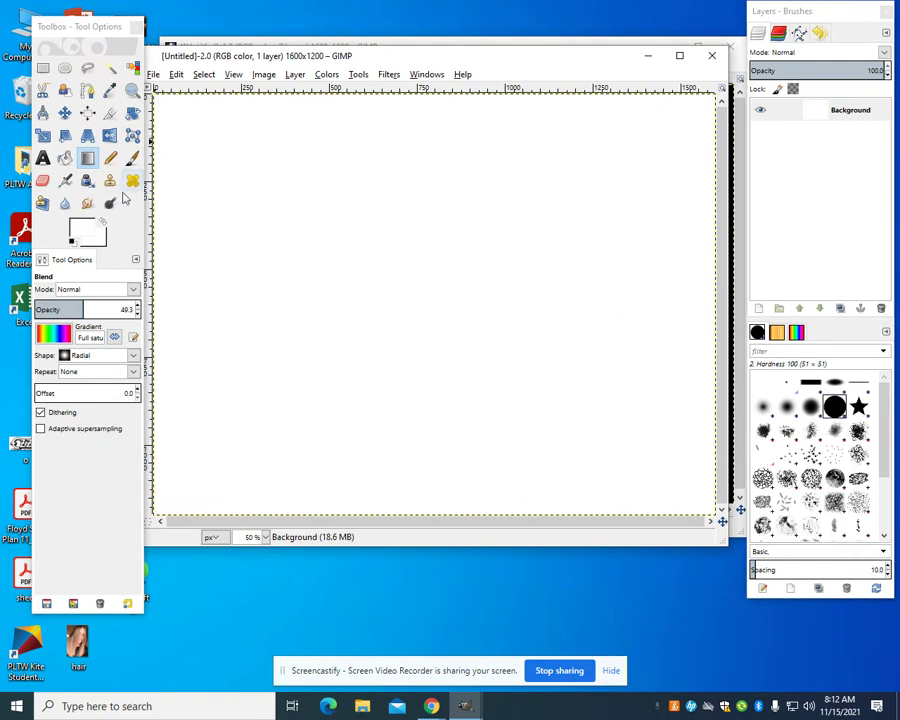
Fill the whole background with solid black (000000) using Bucket Fill
click(88, 181)
click(82, 228)
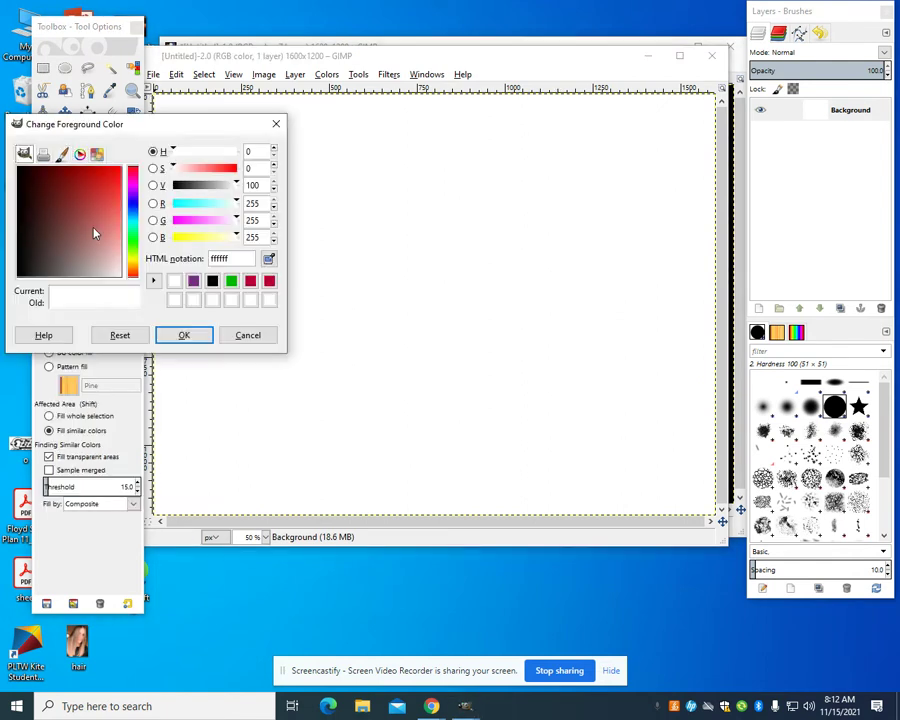
click(212, 280)
click(200, 335)
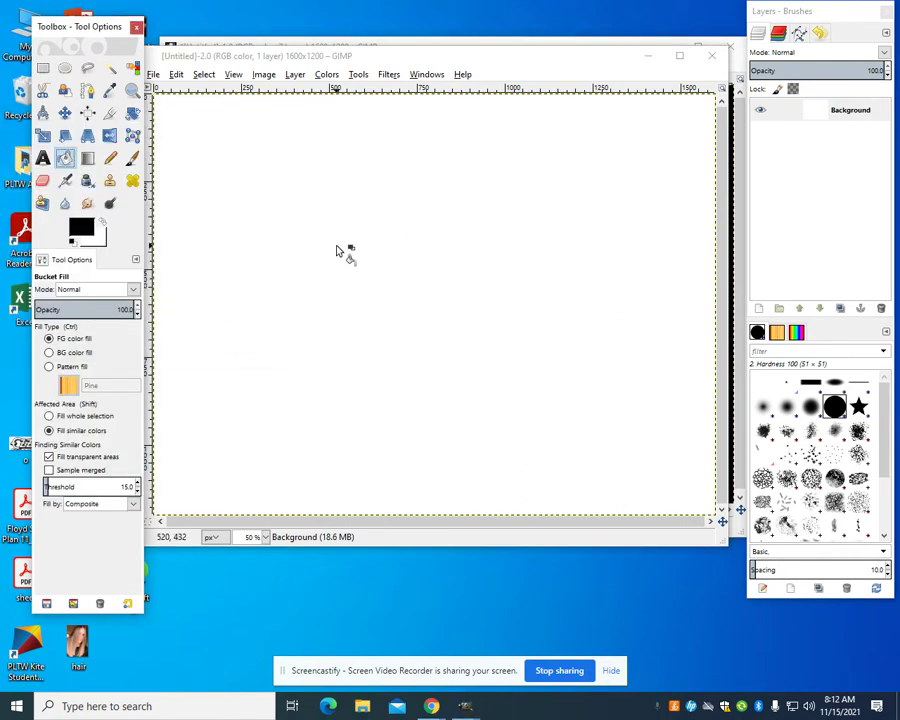
click(339, 246)
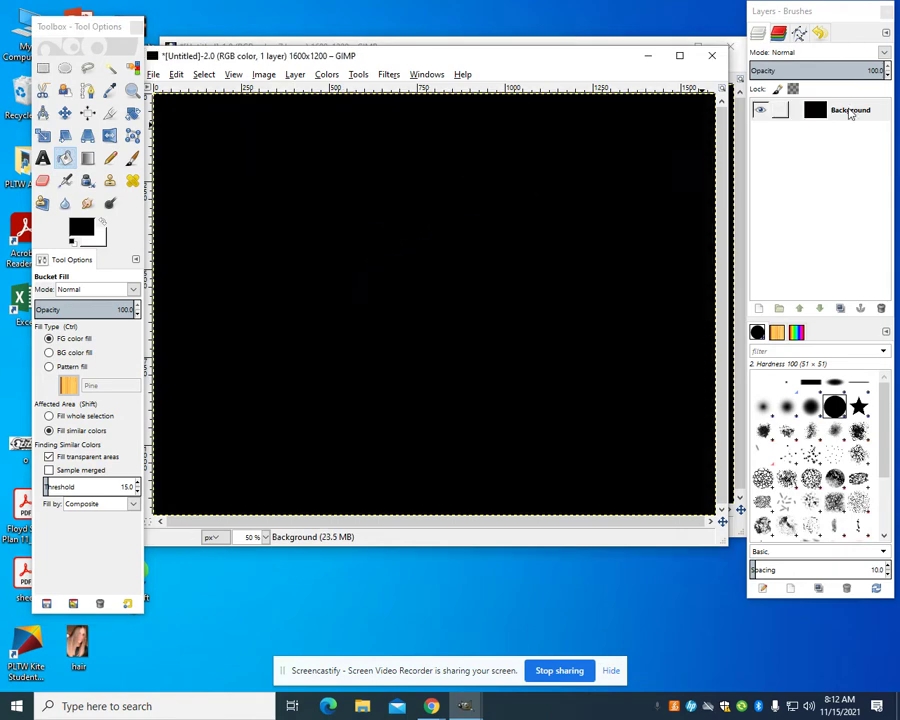
Add a new transparent layer named 'DArk purple' above the Background
right_click(850, 113)
click(818, 139)
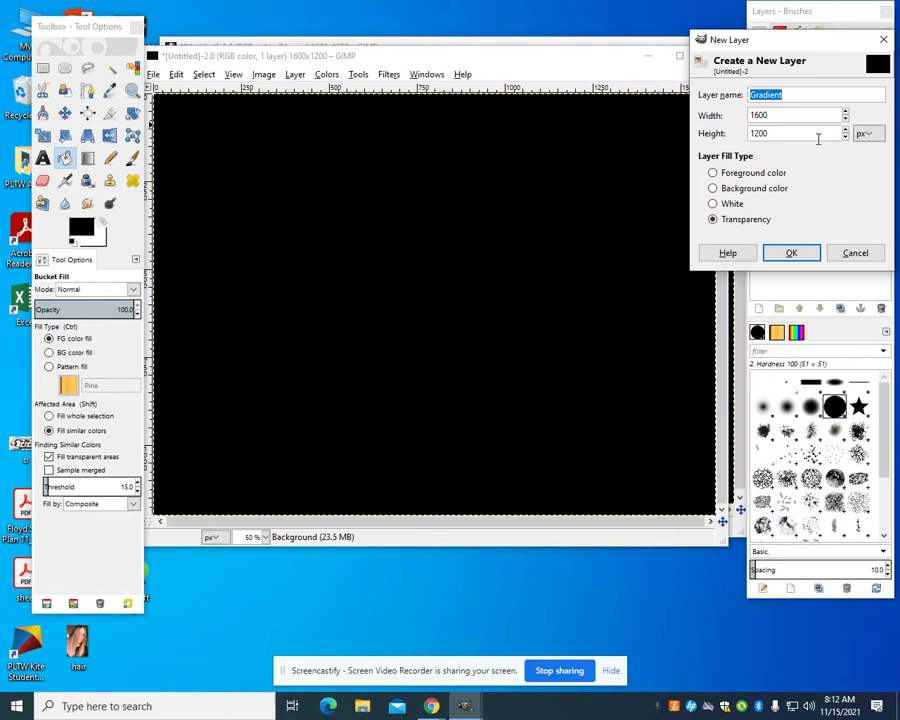
text(DArk purple)
click(791, 253)
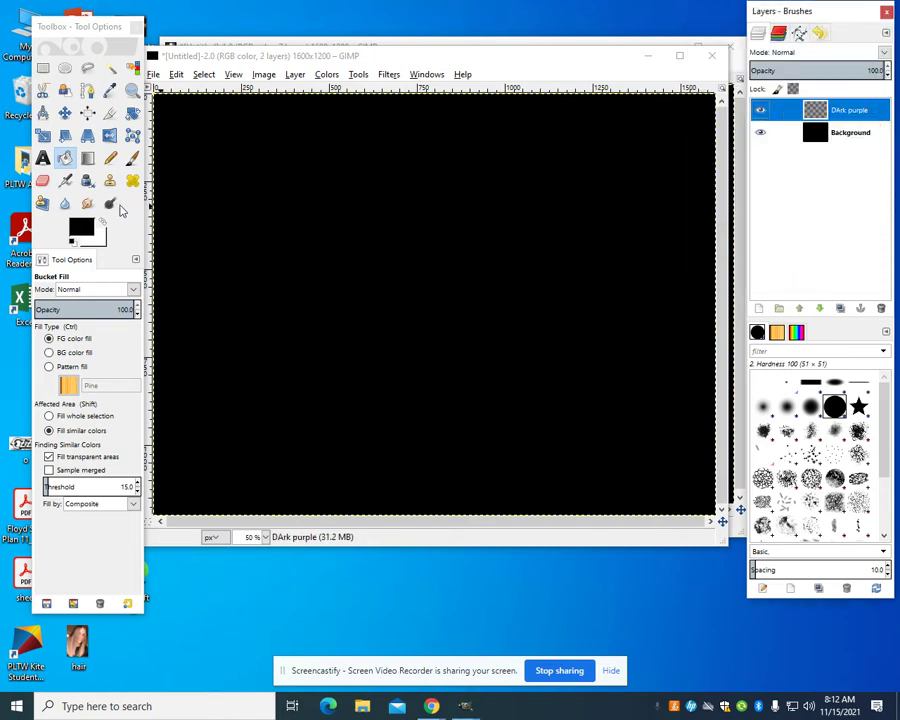
Set the foreground colour to purple 772d87
click(80, 228)
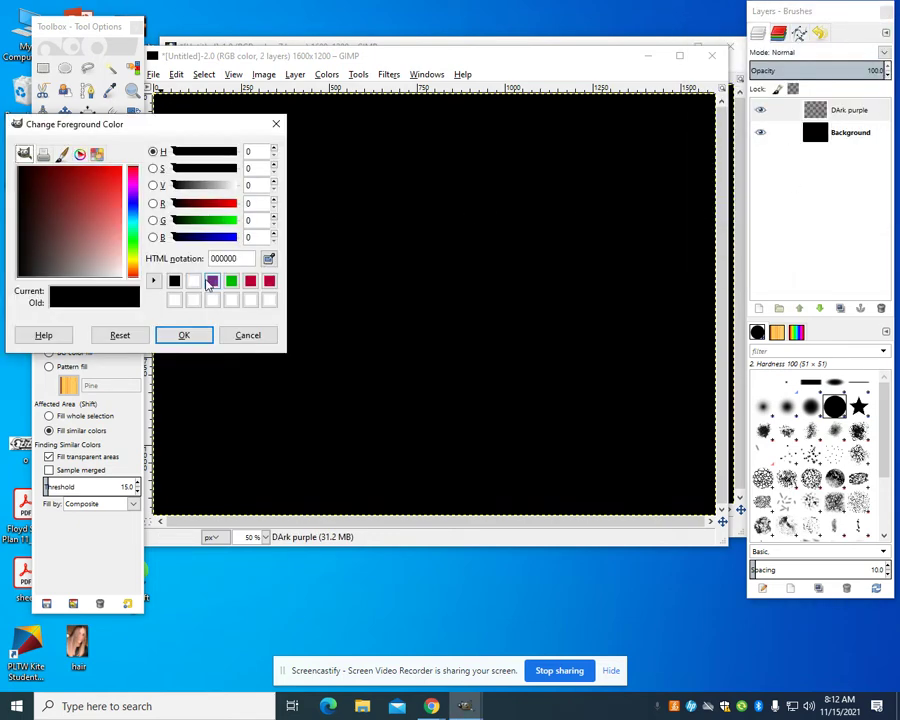
click(212, 282)
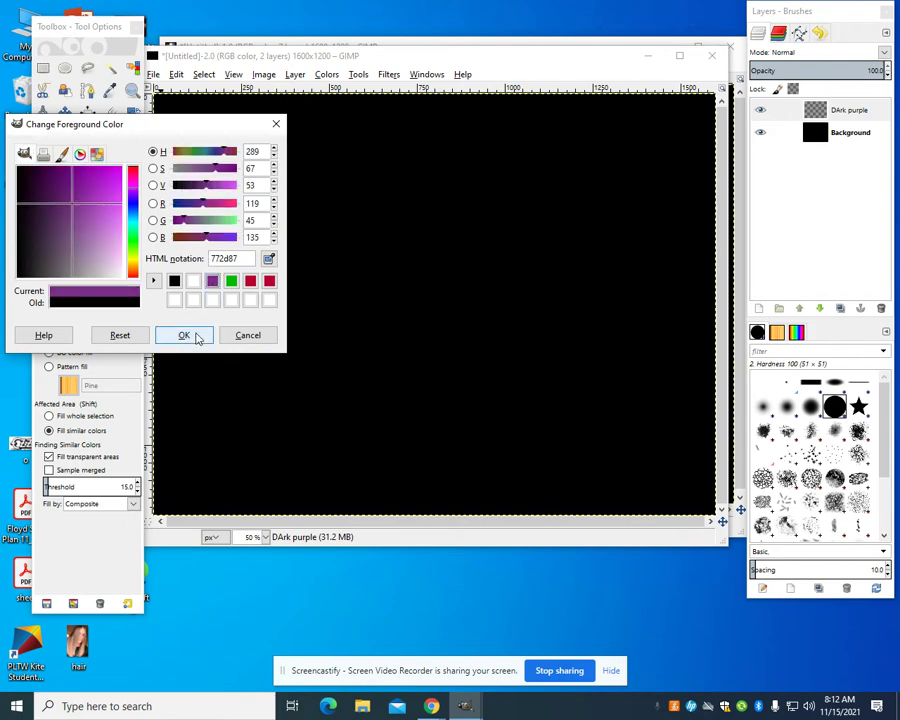
click(172, 338)
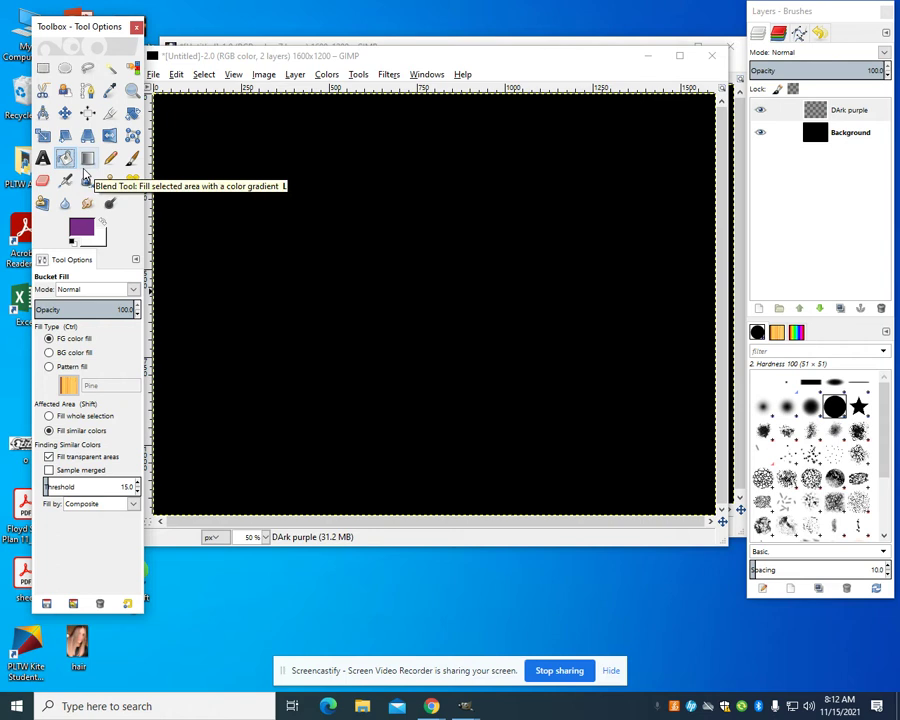
Select the Blend tool with the FG to Transparent gradient
click(88, 158)
click(57, 341)
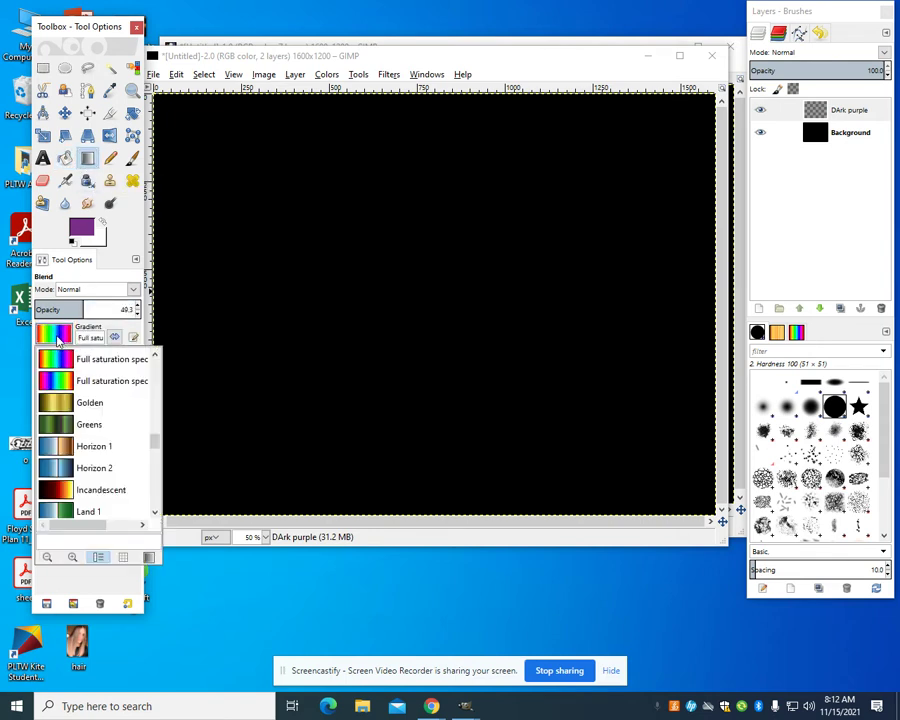
scroll(97, 393, down, 10)
scroll(97, 393, up, 20)
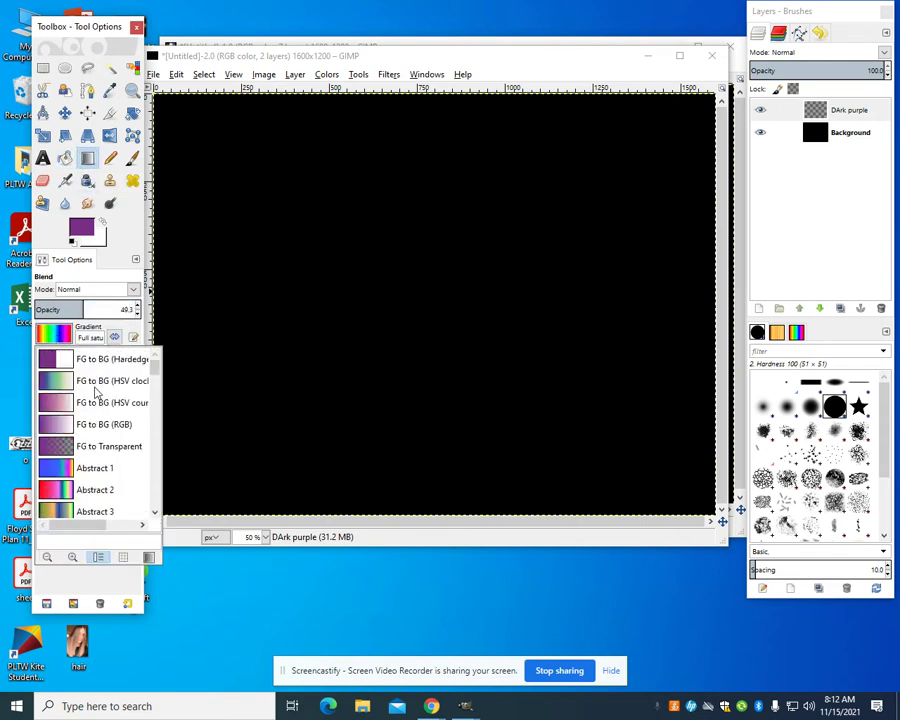
click(89, 450)
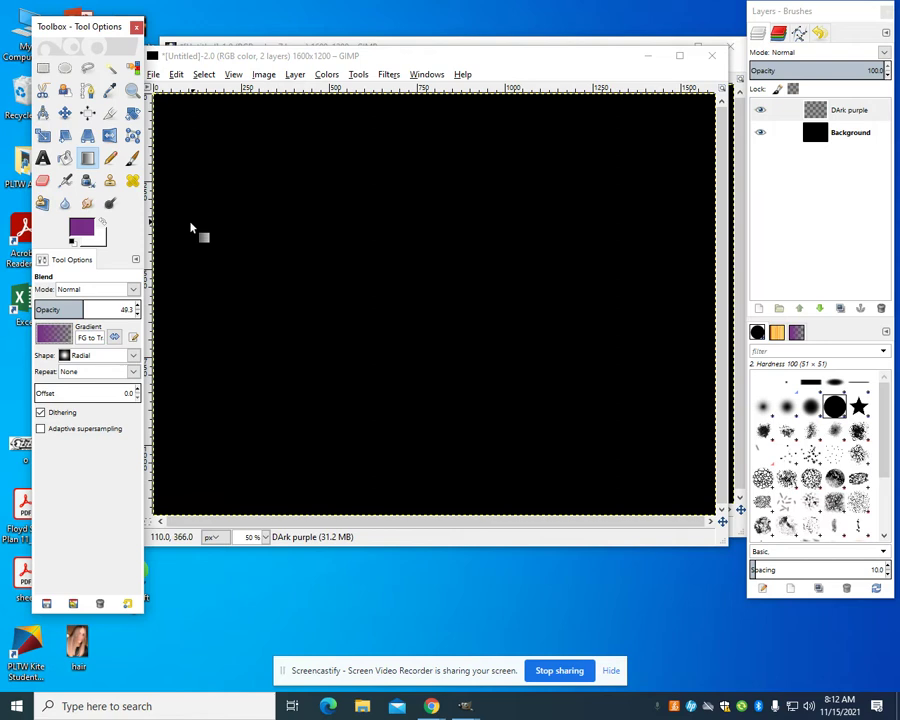
Draw a radial purple glow outward from left of centre, redoing it until it looks right
drag(187, 222, 716, 289)
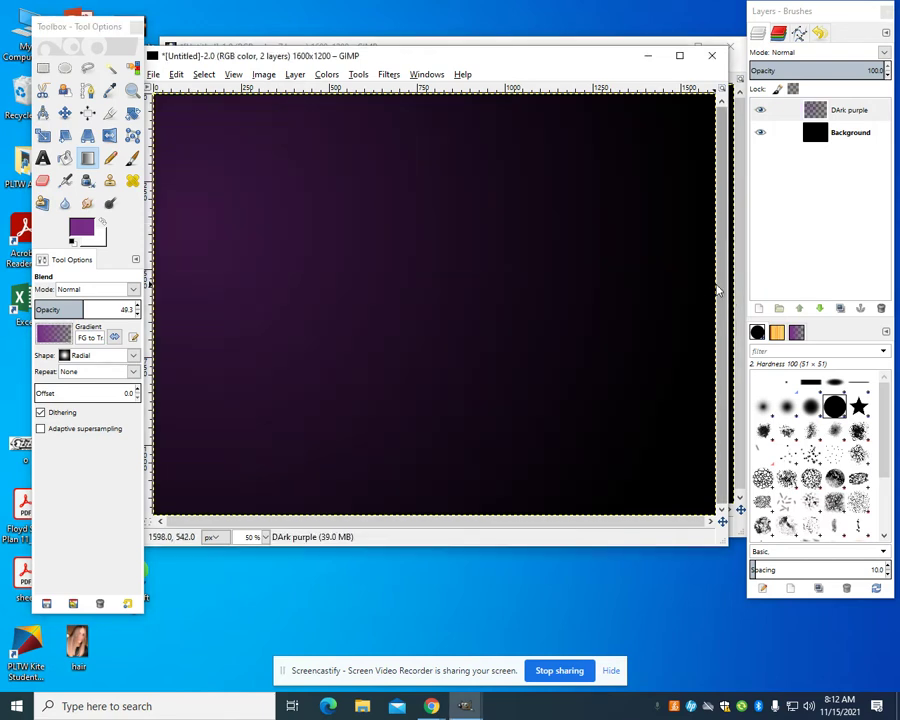
key(ctrl+z)
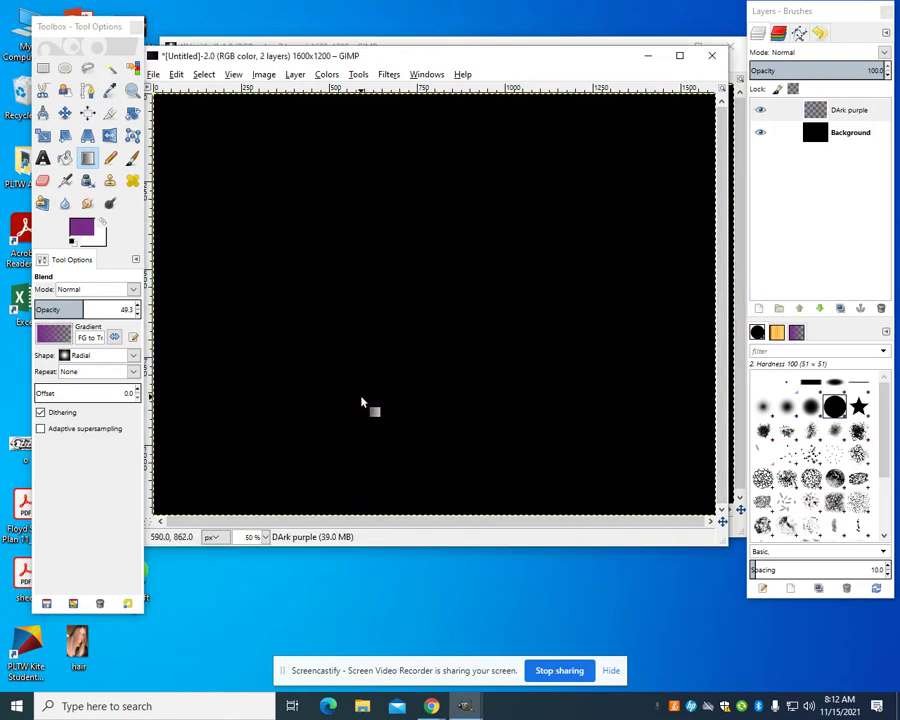
drag(342, 414, 544, 183)
key(ctrl+z)
drag(620, 326, 528, 297)
key(ctrl+z)
drag(239, 347, 605, 285)
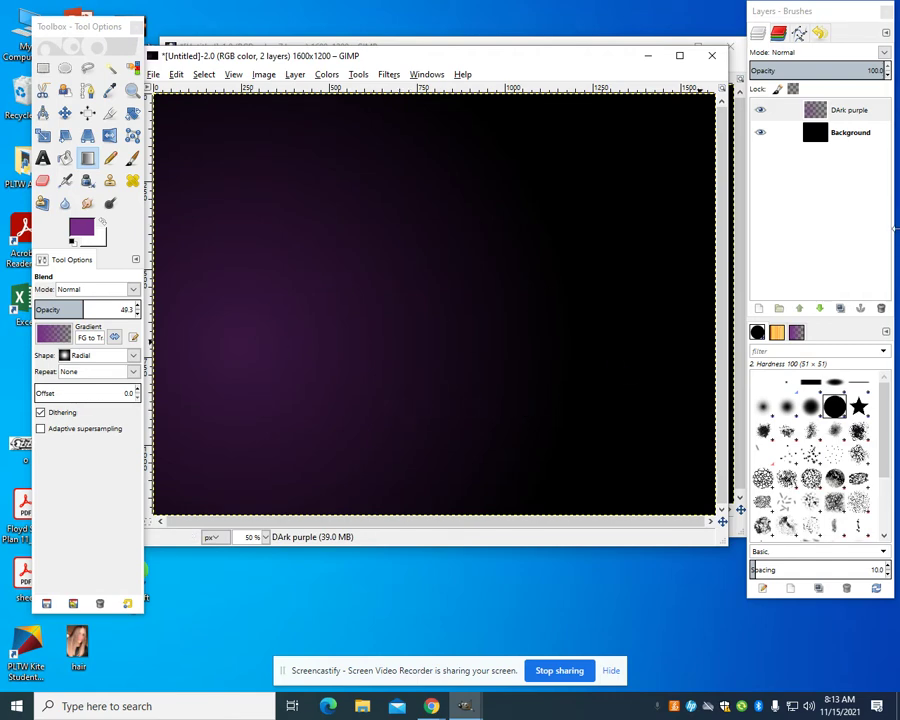
Add a new transparent layer named 'Random 30' at the top
right_click(846, 116)
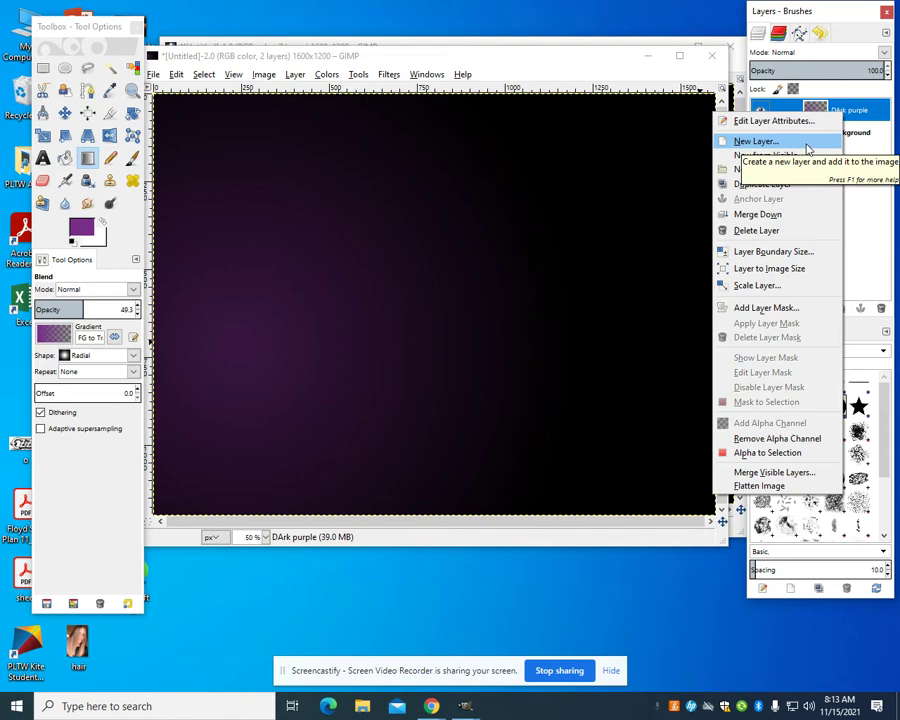
click(807, 143)
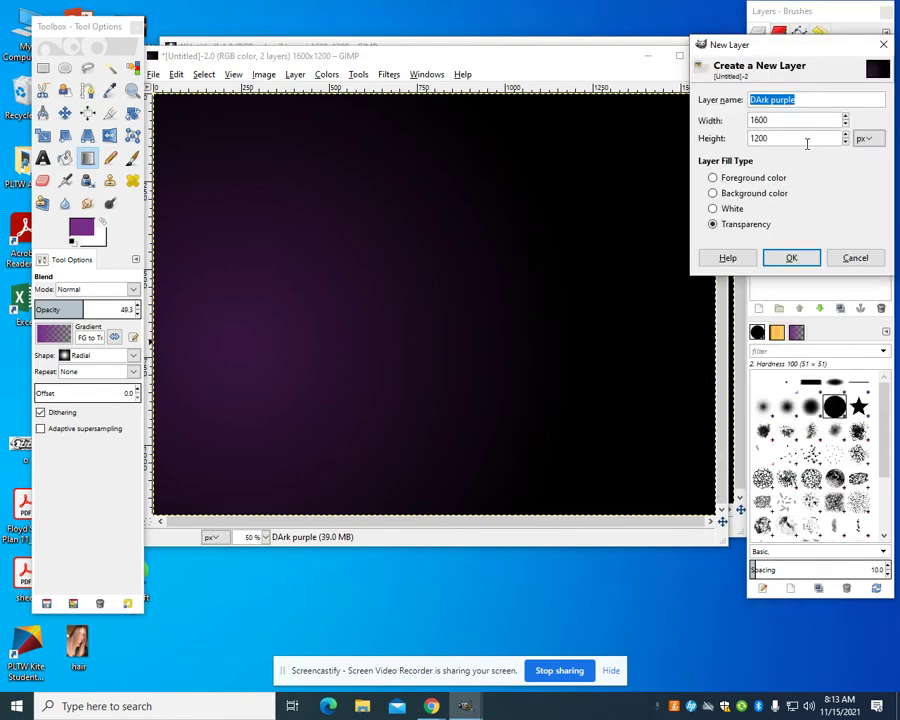
text(Random 30)
key(Return)
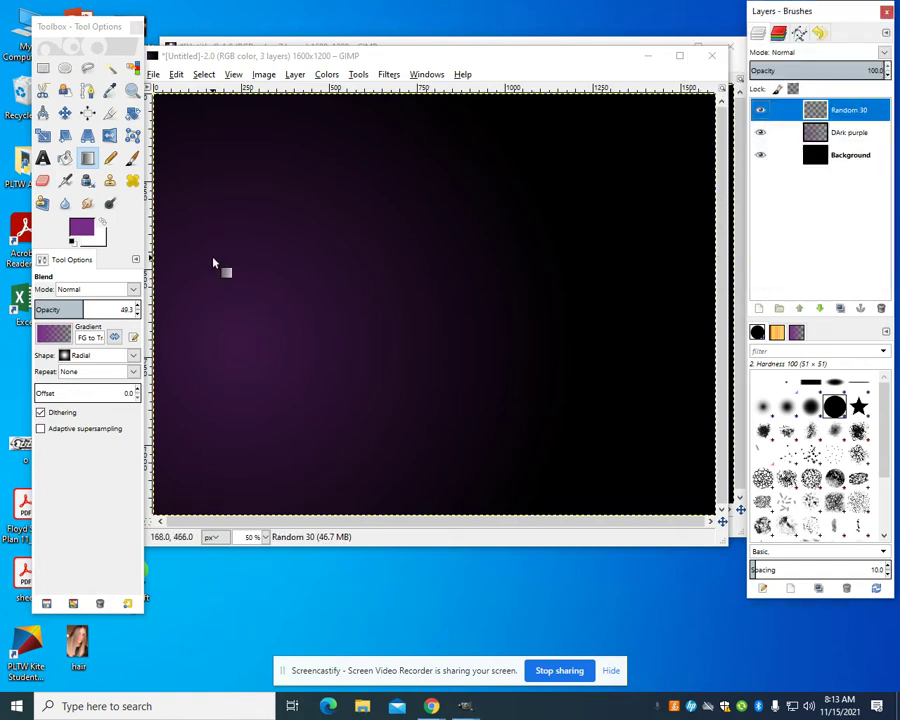
Switch to the Paintbrush with the Dynamics Random preset
click(127, 159)
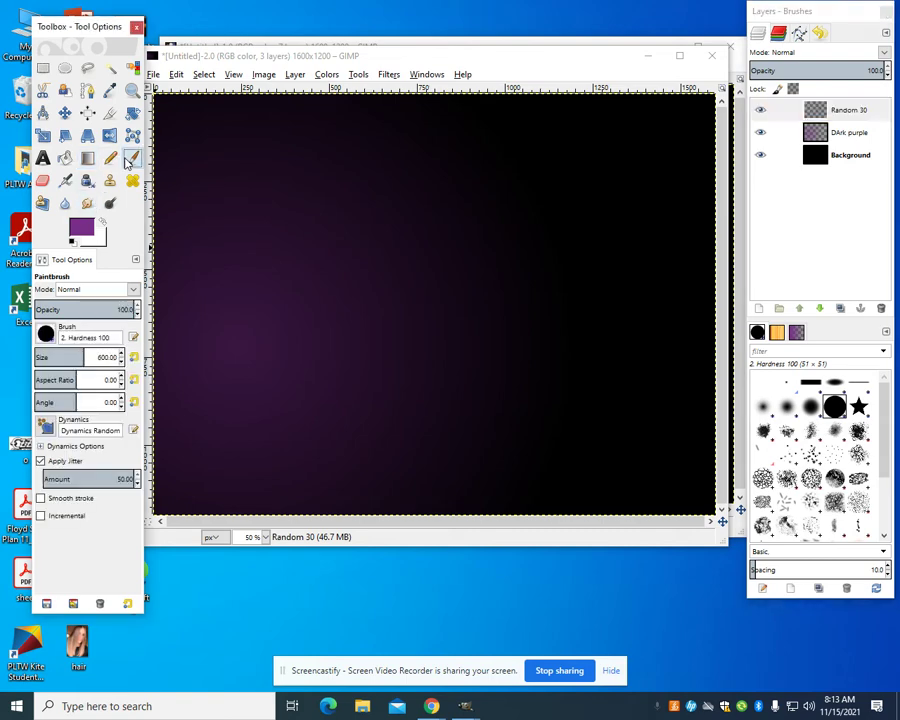
click(45, 425)
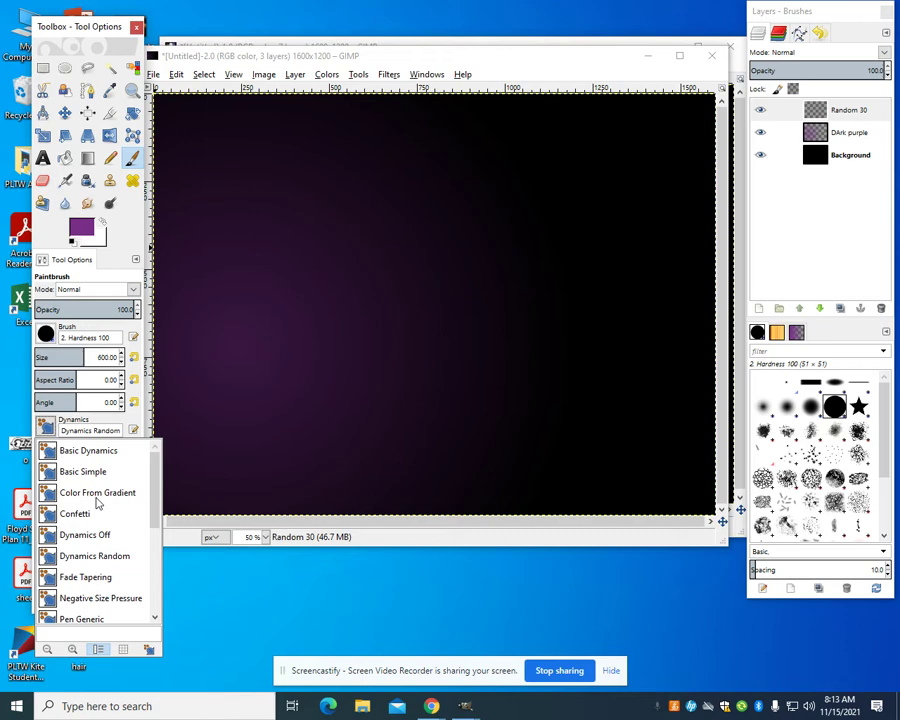
scroll(96, 505, down, 2)
scroll(96, 508, up, 2)
click(153, 432)
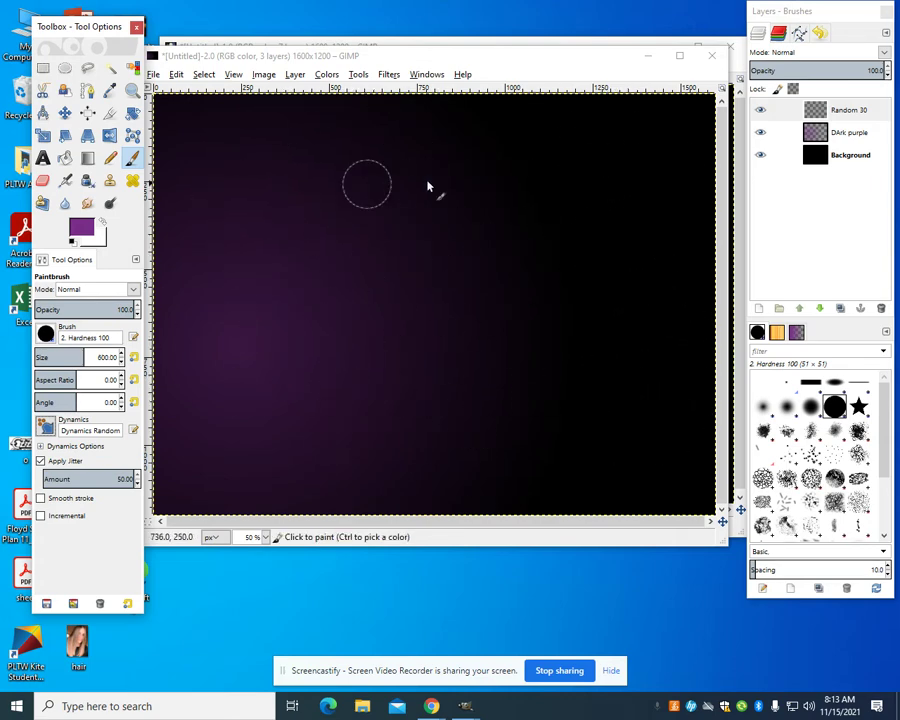
Set the foreground colour to white
click(81, 228)
click(174, 299)
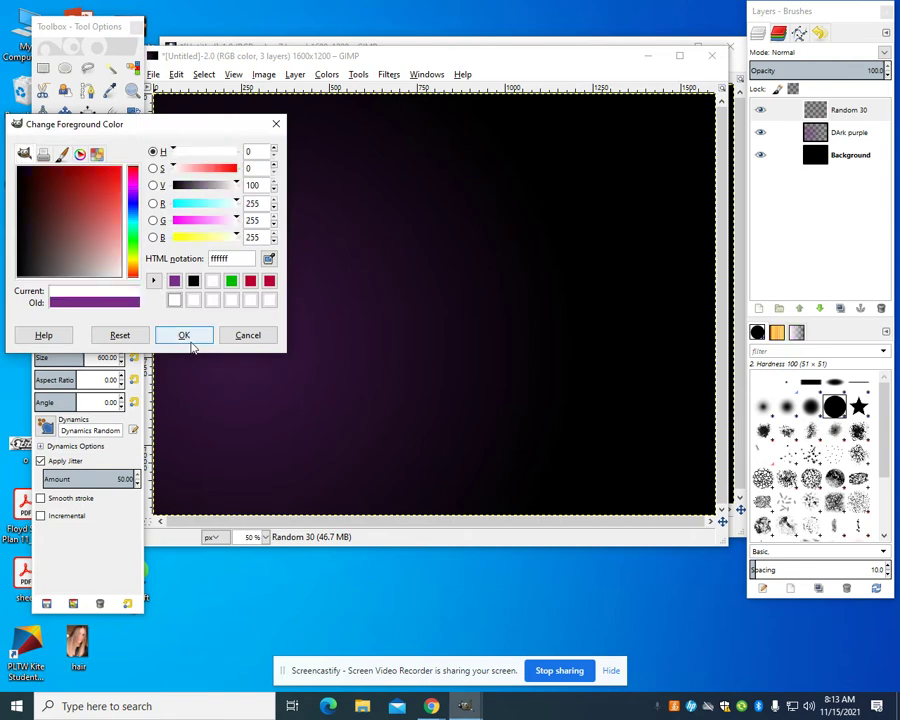
click(186, 337)
Scatter six white dabs of varying size and brightness across the canvas
click(479, 334)
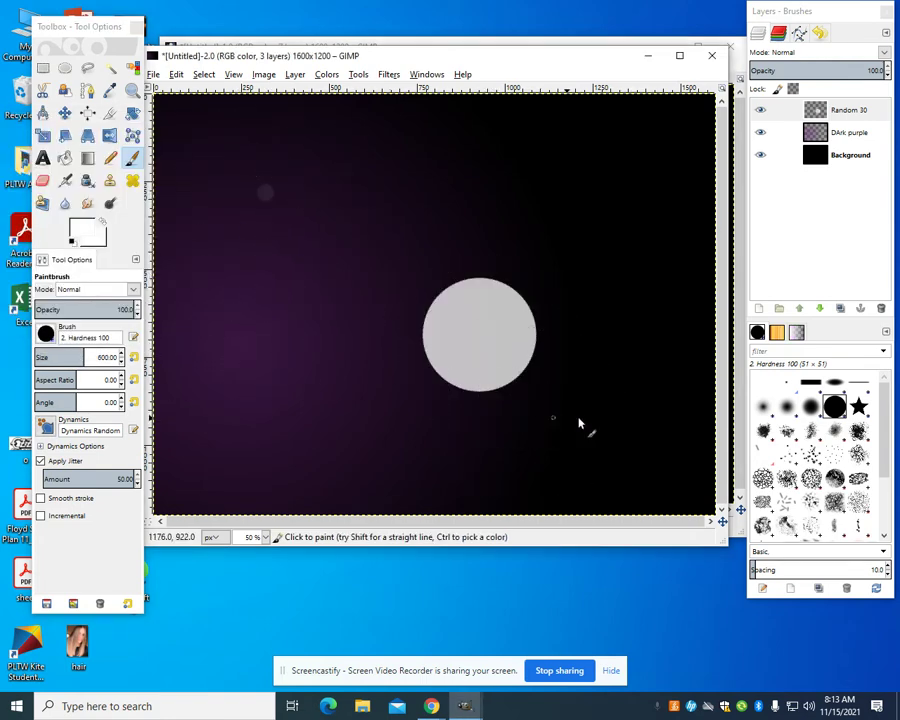
click(616, 179)
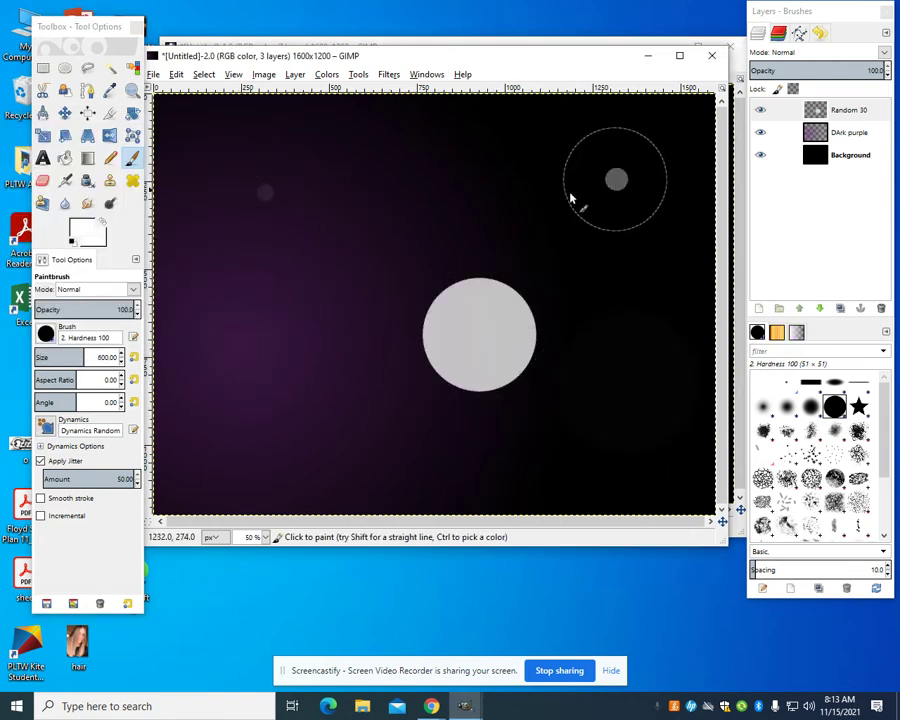
click(342, 256)
click(248, 438)
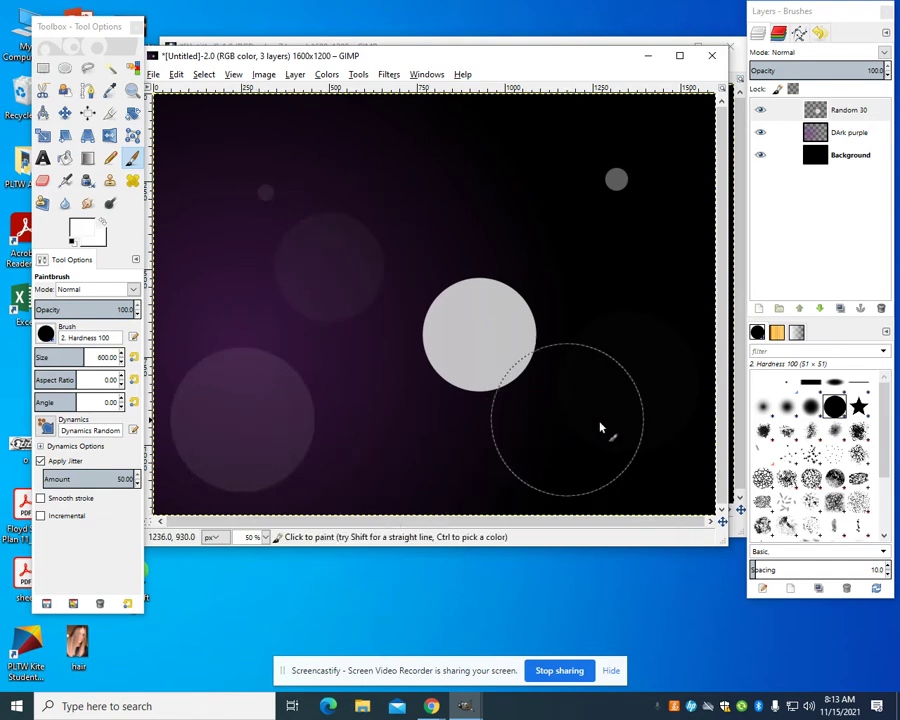
click(644, 438)
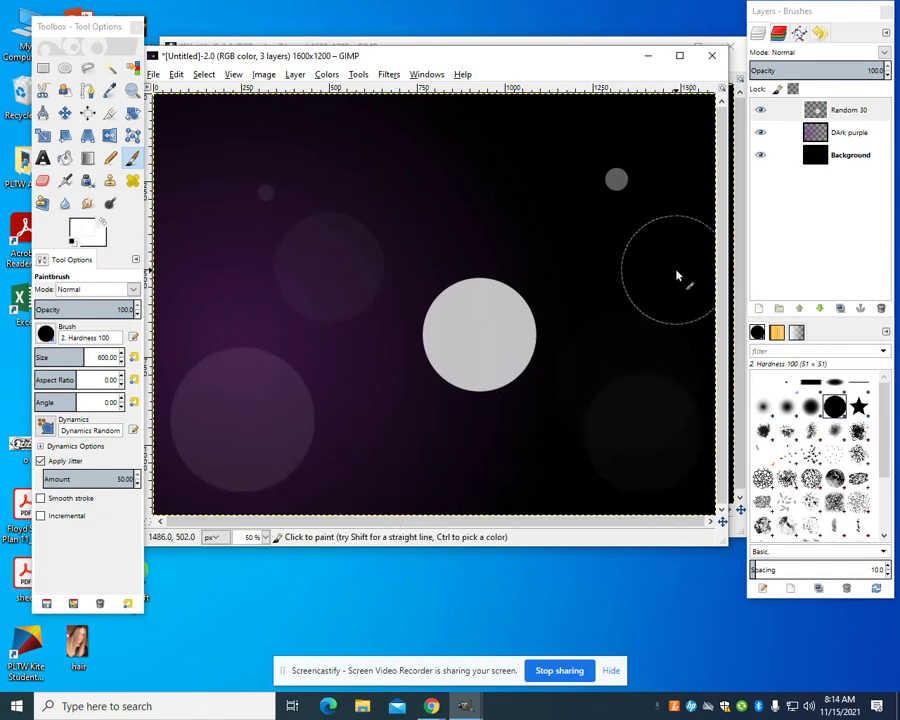
click(250, 210)
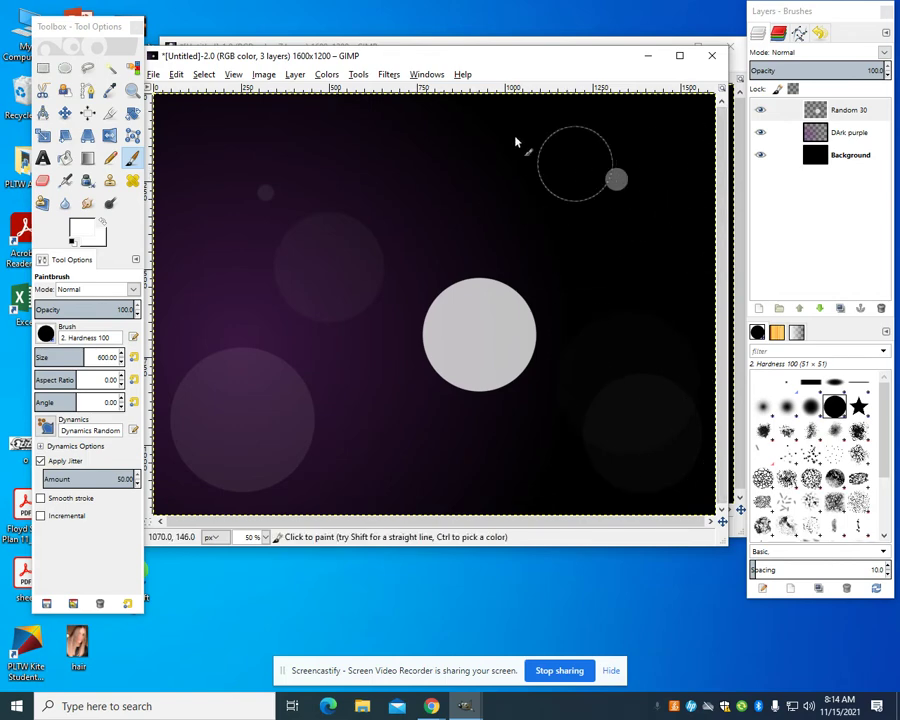
Apply a Gaussian Blur with radius about 48 to the Random 30 layer
click(387, 75)
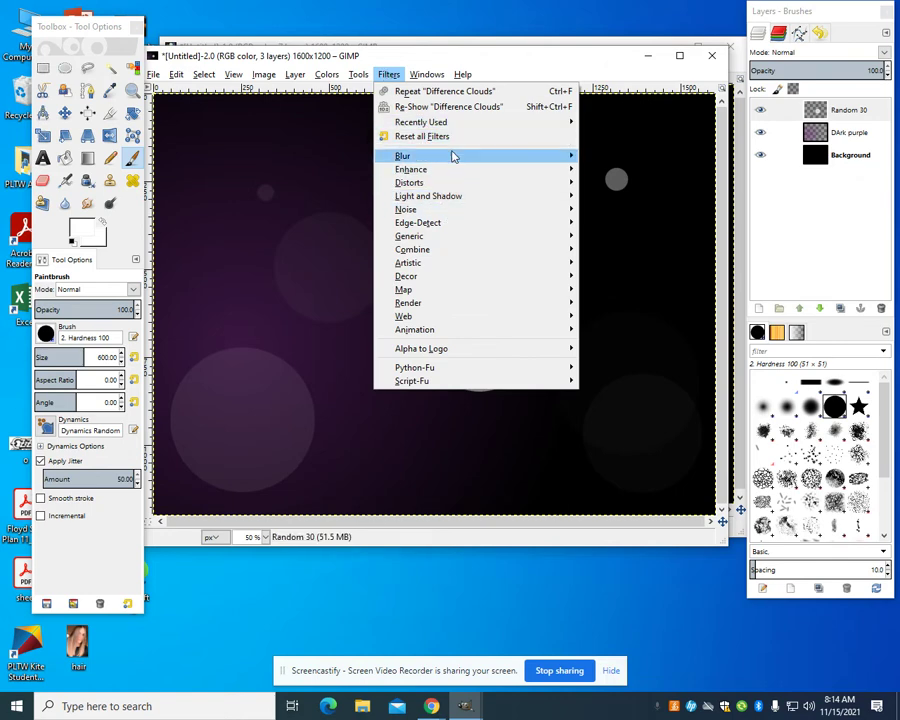
mouse_move(450, 160)
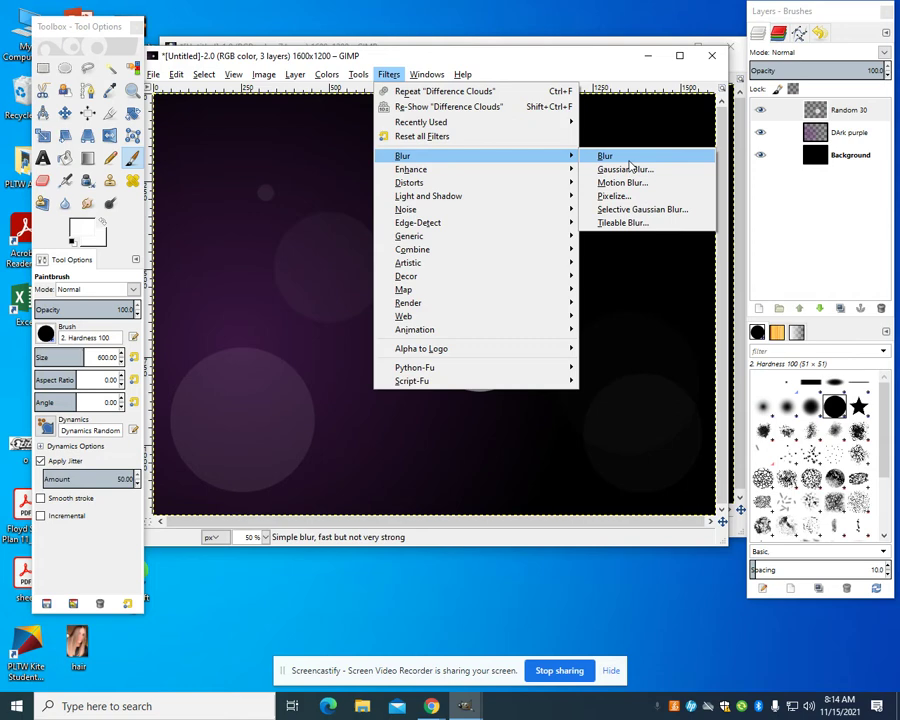
click(640, 169)
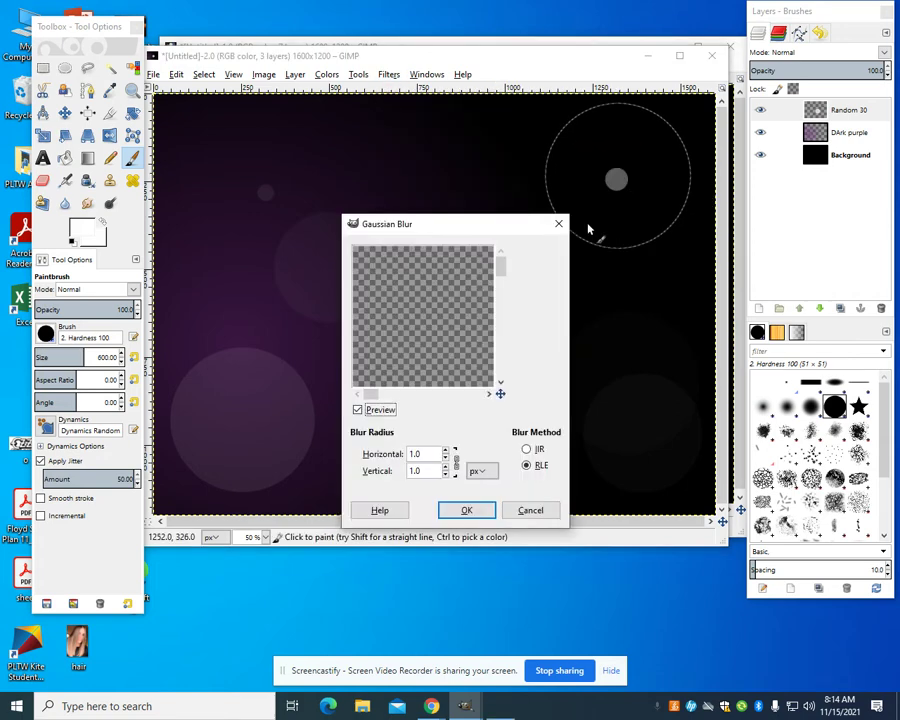
click(445, 451)
drag(448, 455, 448, 455)
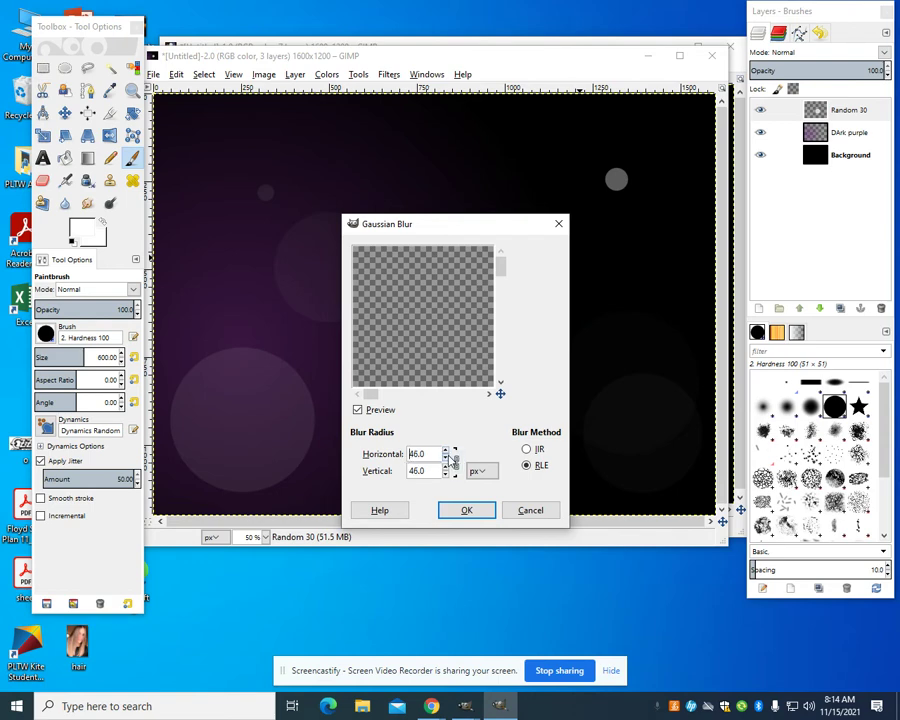
click(462, 509)
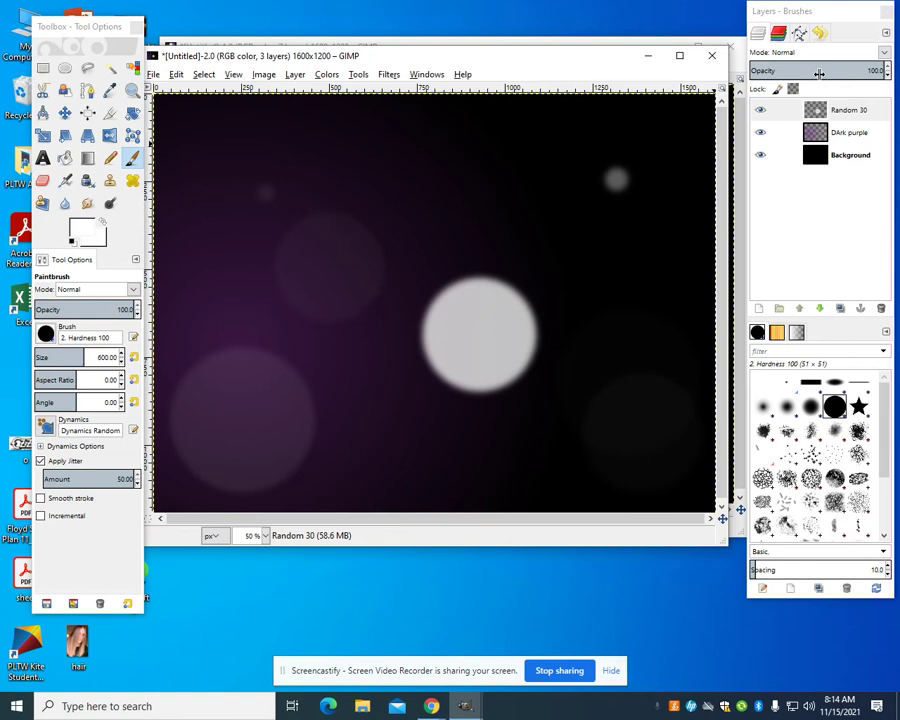
Start a new layer from the Random 30 layer menu and edit its name
right_click(840, 124)
click(802, 140)
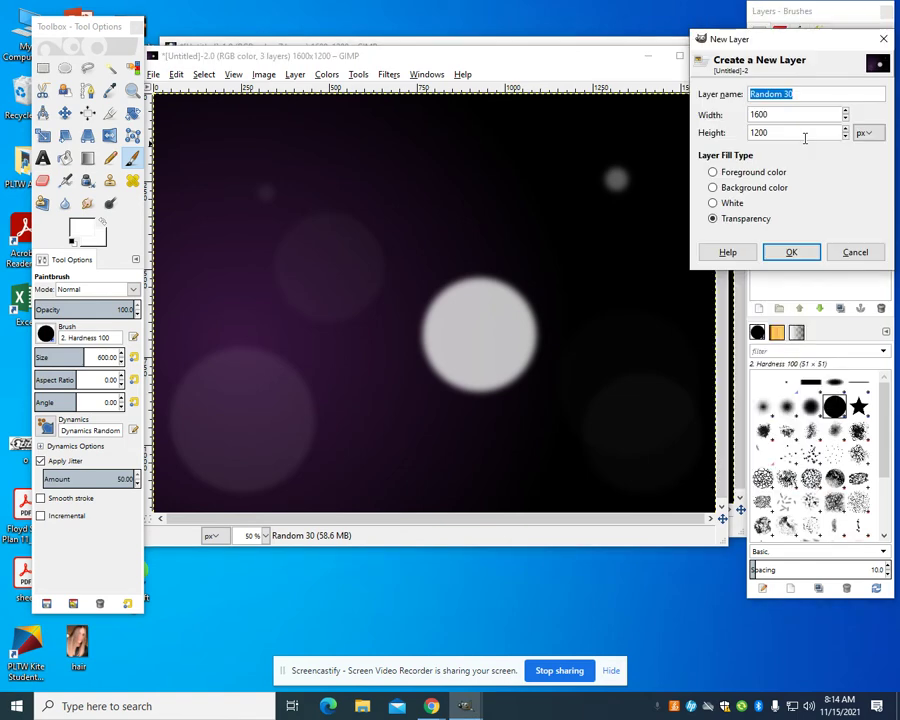
key(End)
Create the 'Random 10' layer and paint five large white circles on it
text(10)
key(Return)
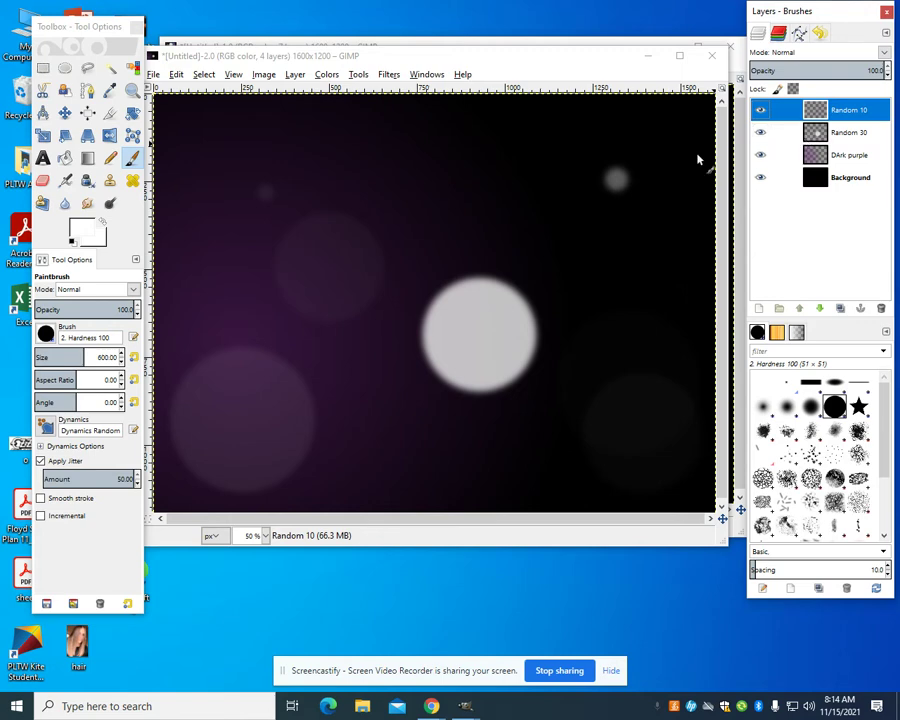
click(488, 205)
click(645, 358)
click(502, 437)
click(320, 358)
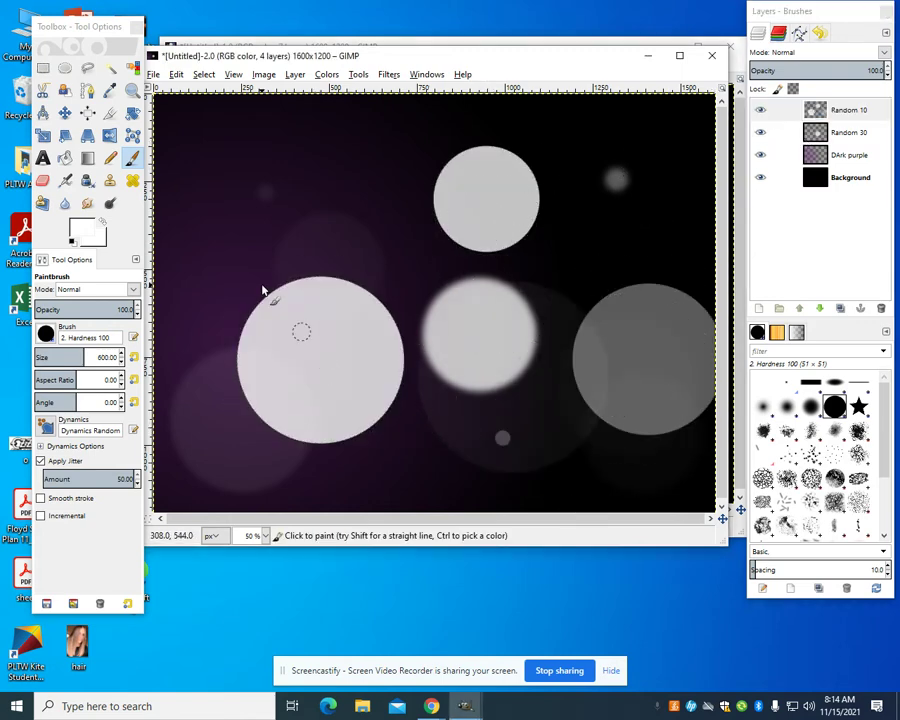
click(232, 215)
Apply a 10 px Gaussian Blur to the Random 10 circles
click(390, 74)
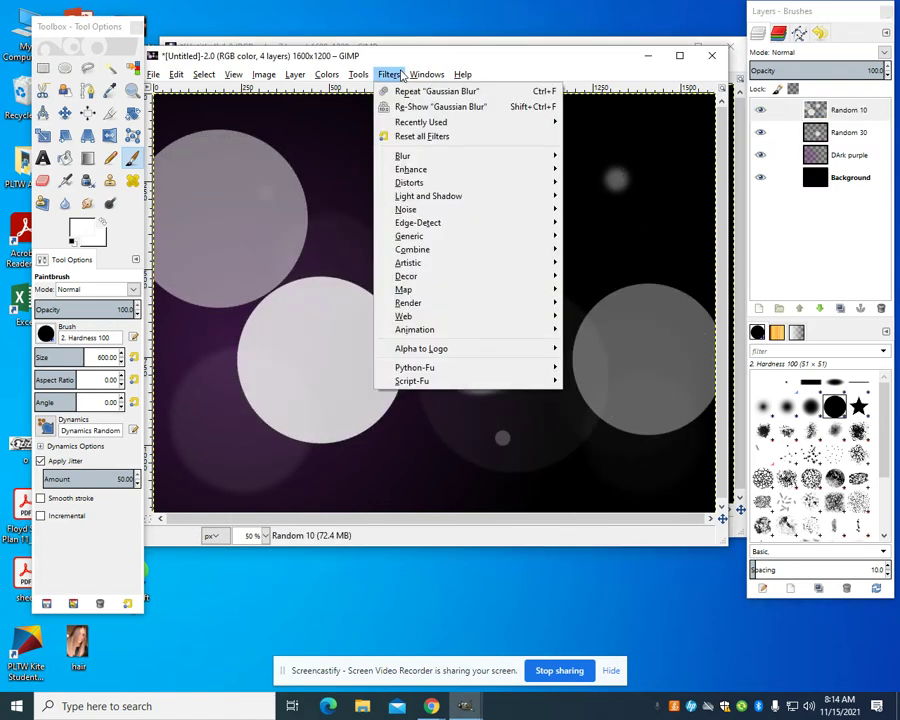
mouse_move(428, 156)
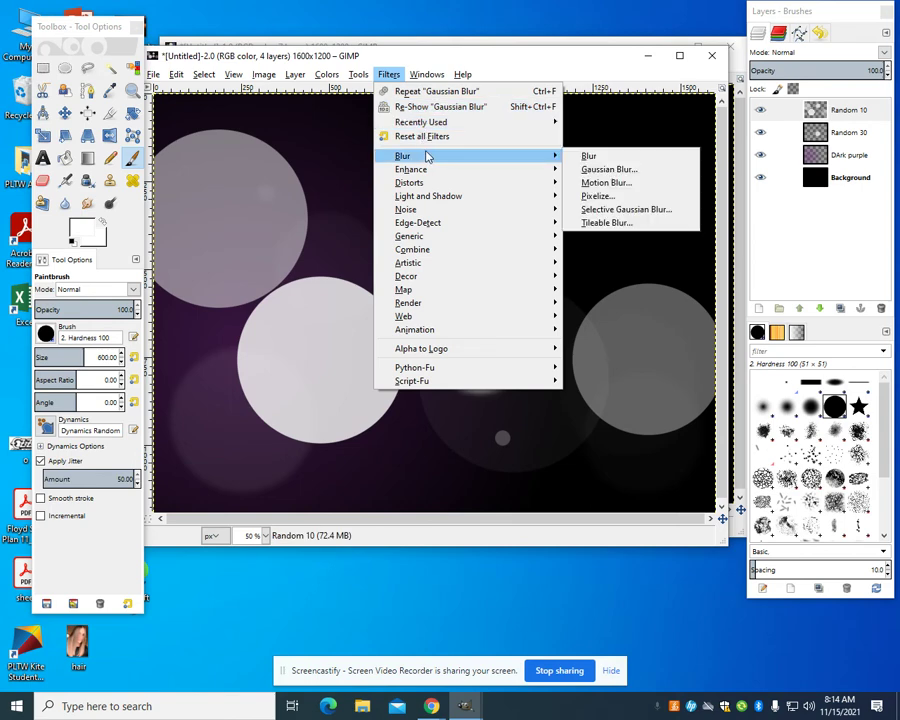
click(624, 169)
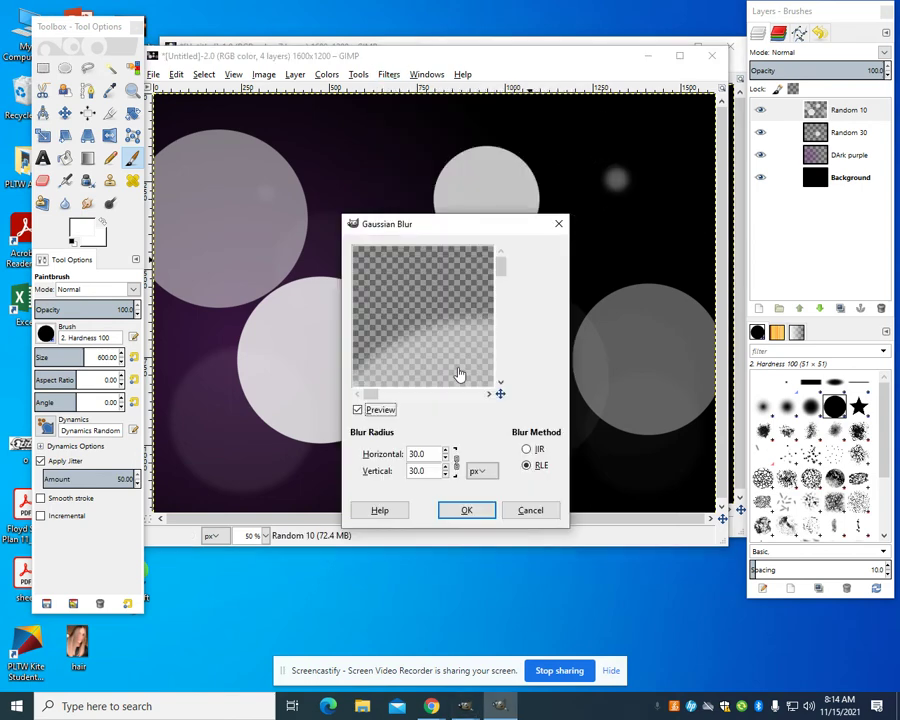
click(446, 458)
click(446, 458)
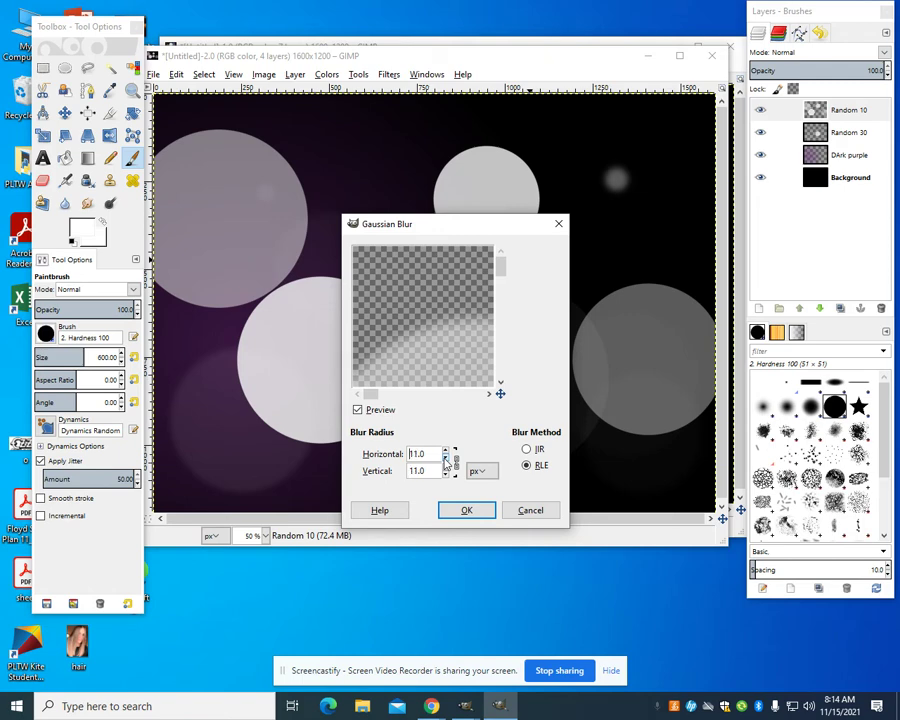
click(446, 458)
click(462, 510)
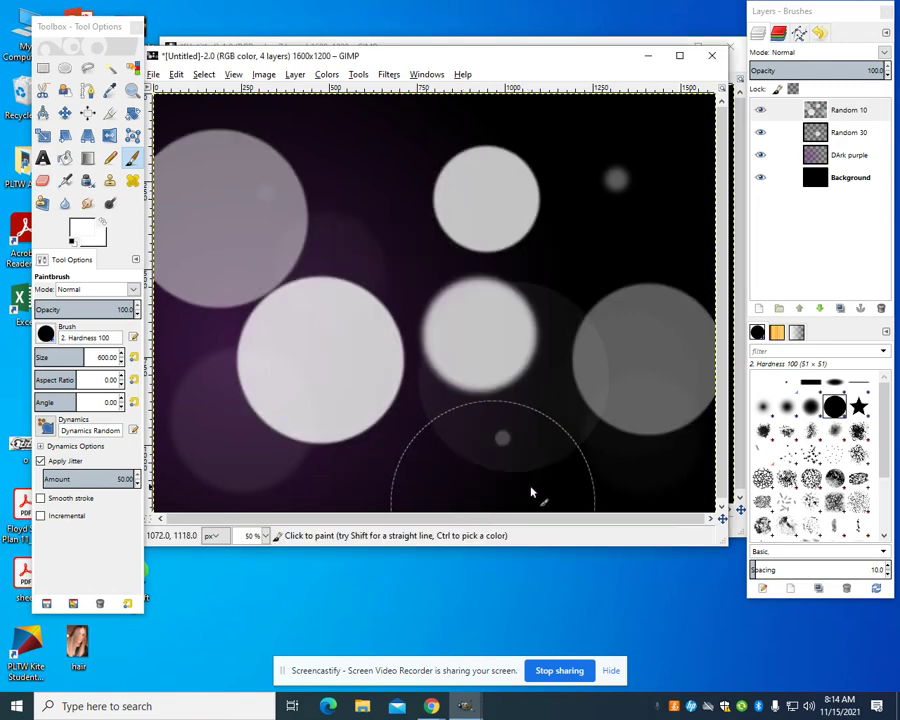
Add a new layer named 'Random 1' on top
right_click(860, 113)
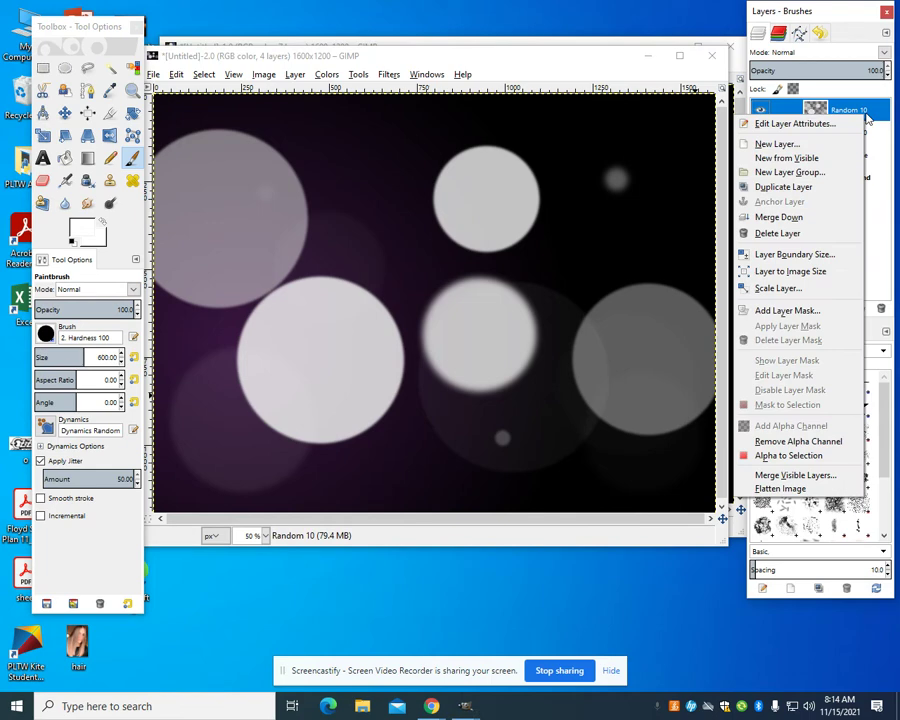
click(833, 142)
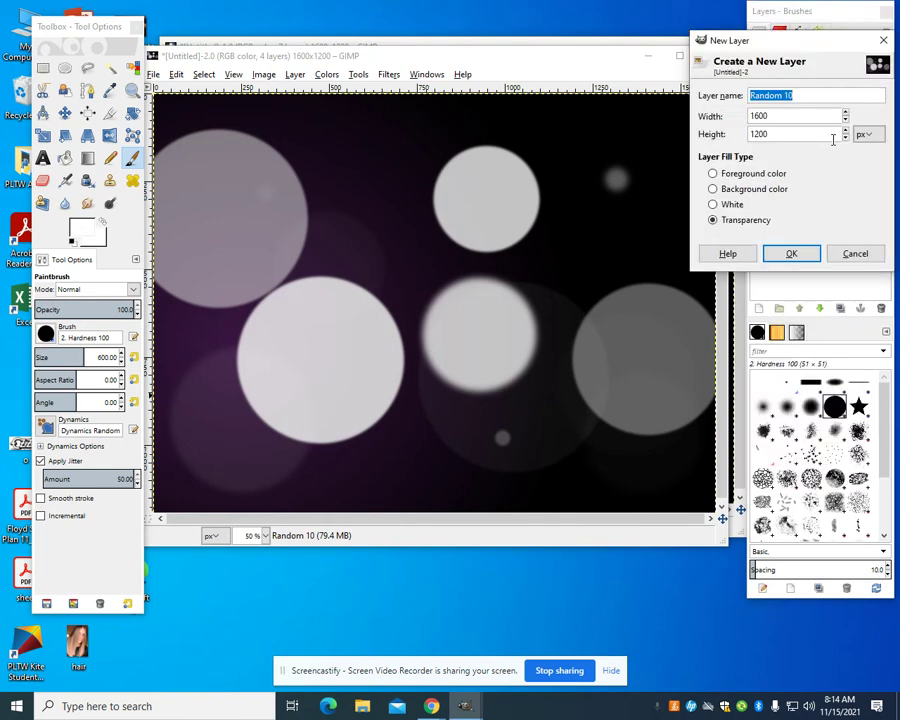
key(End)
key(BackSpace)
click(805, 254)
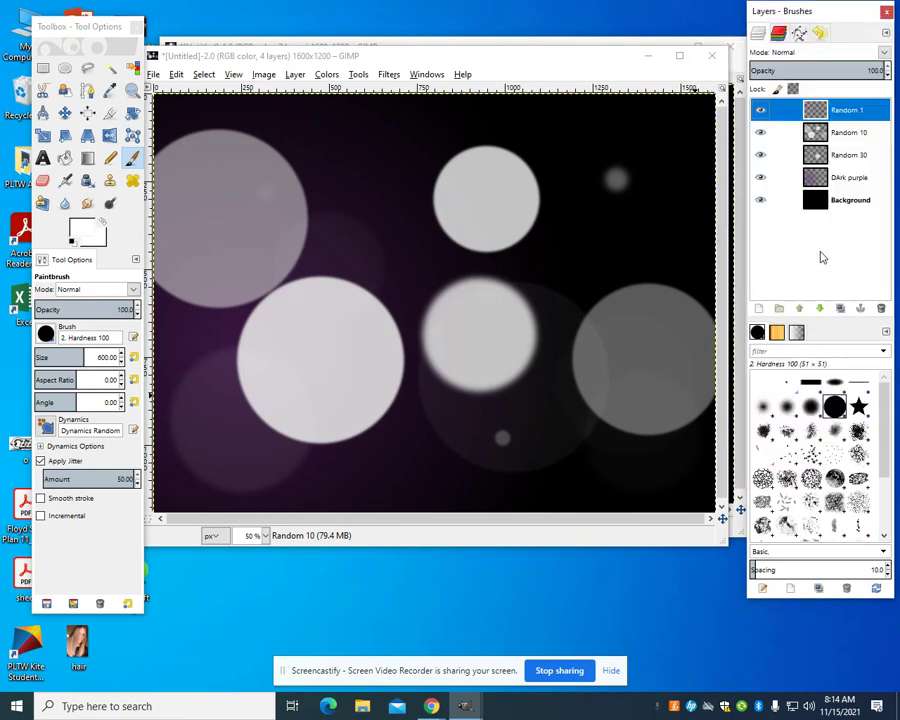
Paint four small and dim circles across the Random 1 layer
click(405, 185)
click(476, 450)
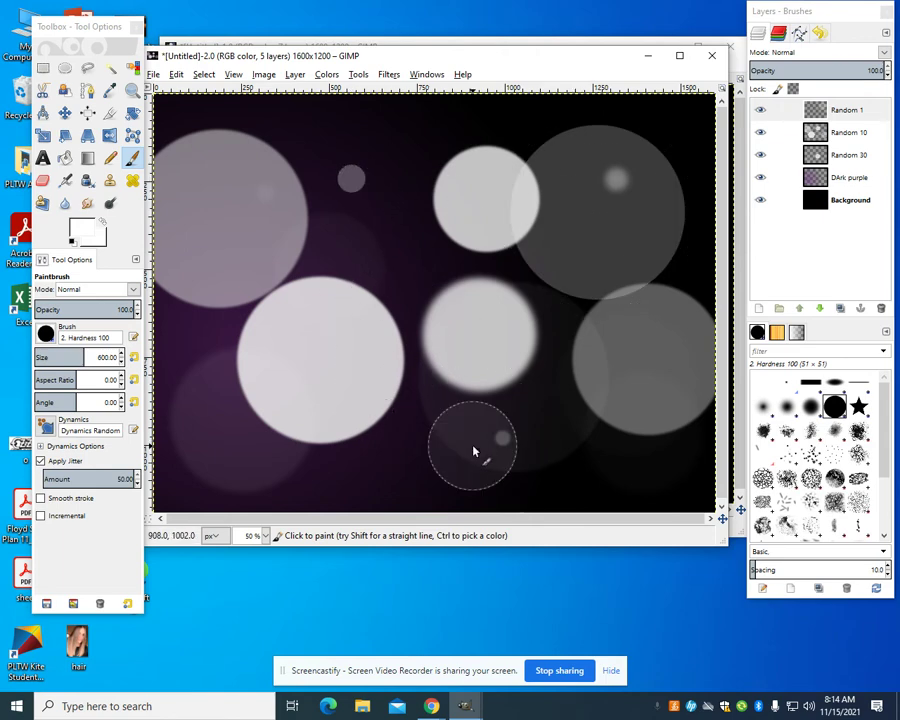
click(606, 471)
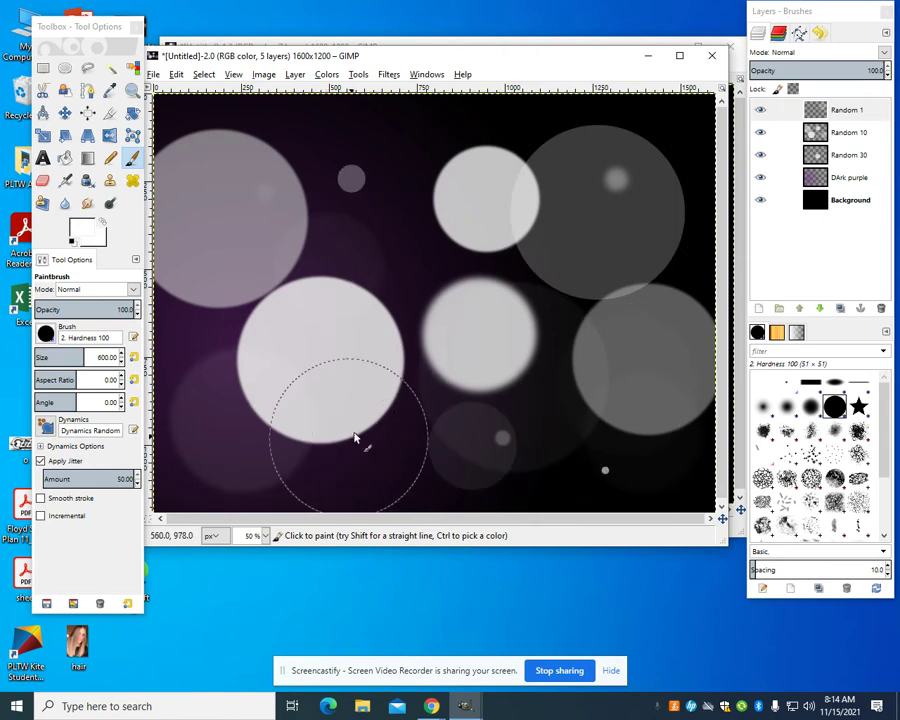
click(315, 466)
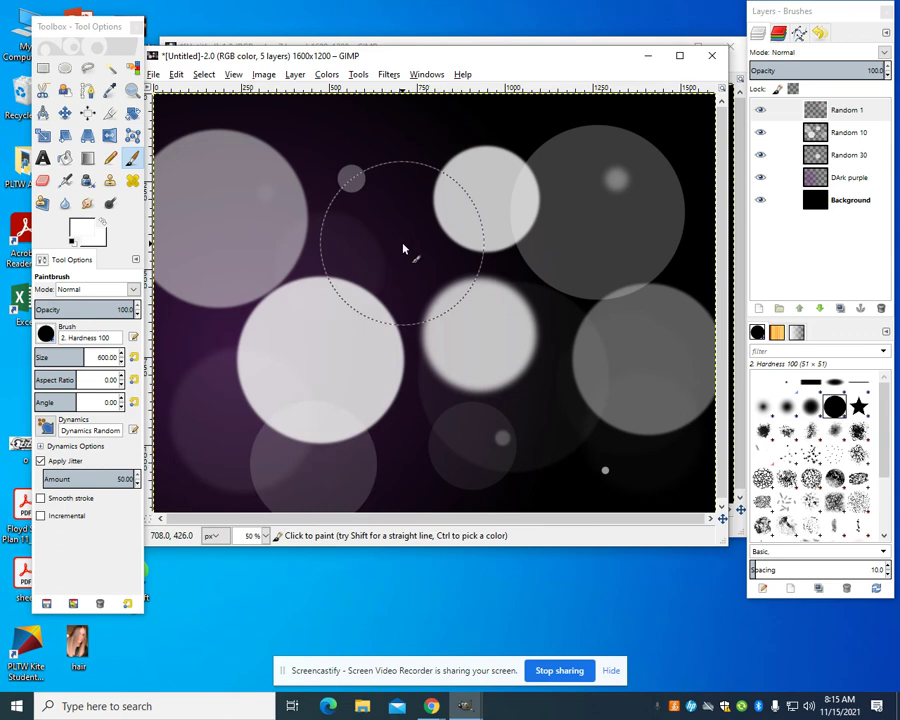
Apply a light 1 px Gaussian Blur to the Random 1 layer
click(388, 74)
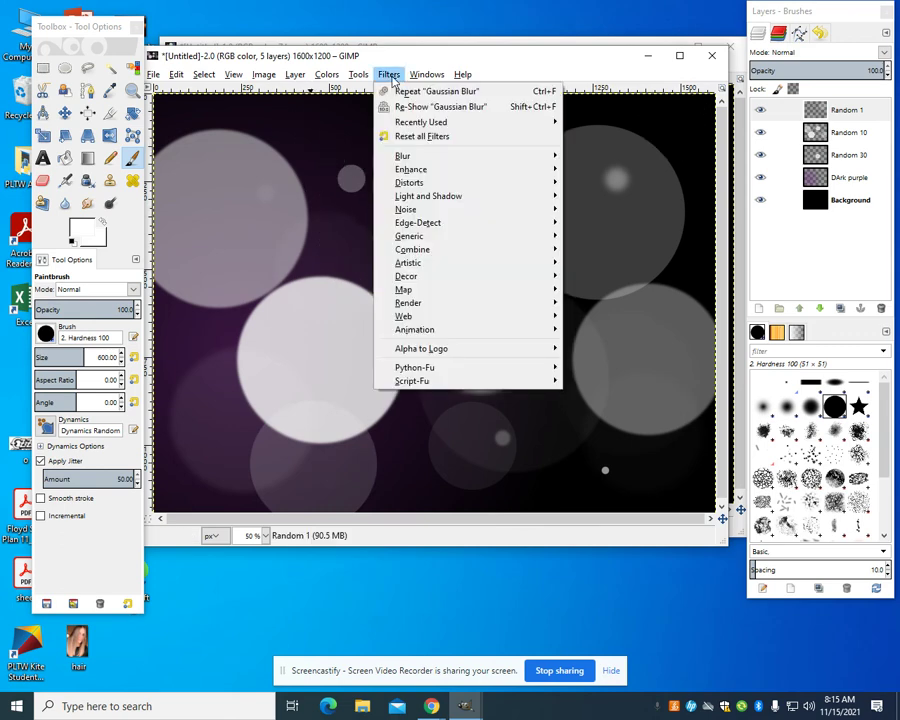
mouse_move(423, 166)
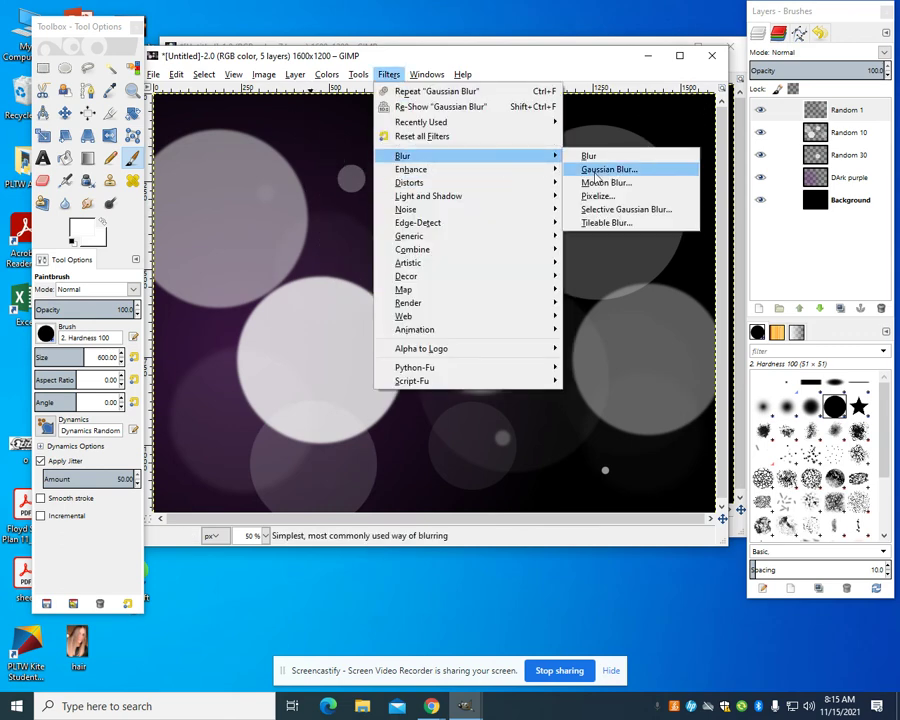
click(602, 169)
click(446, 458)
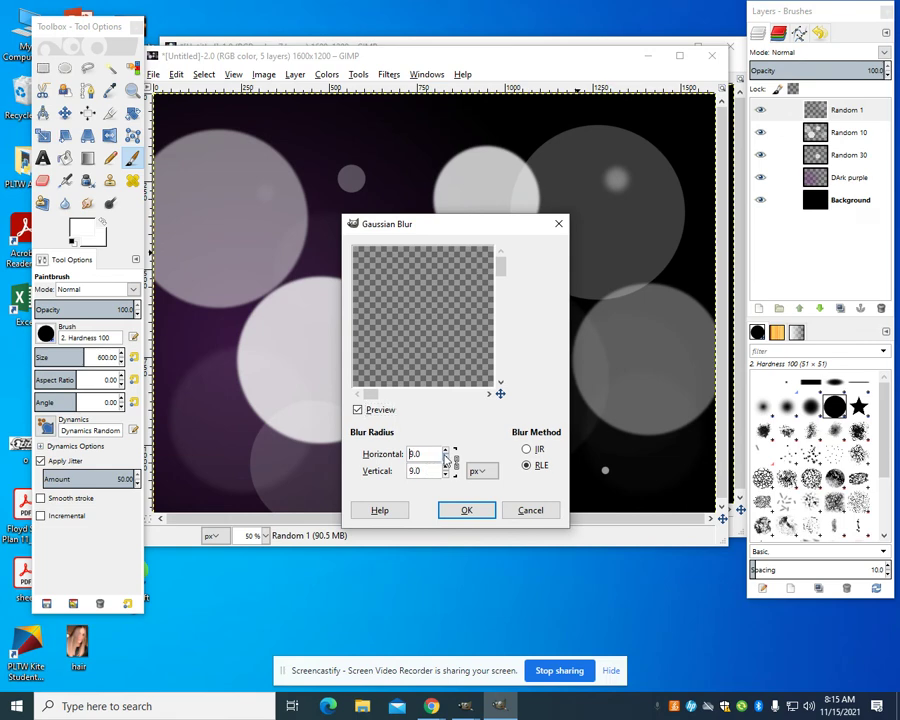
click(457, 517)
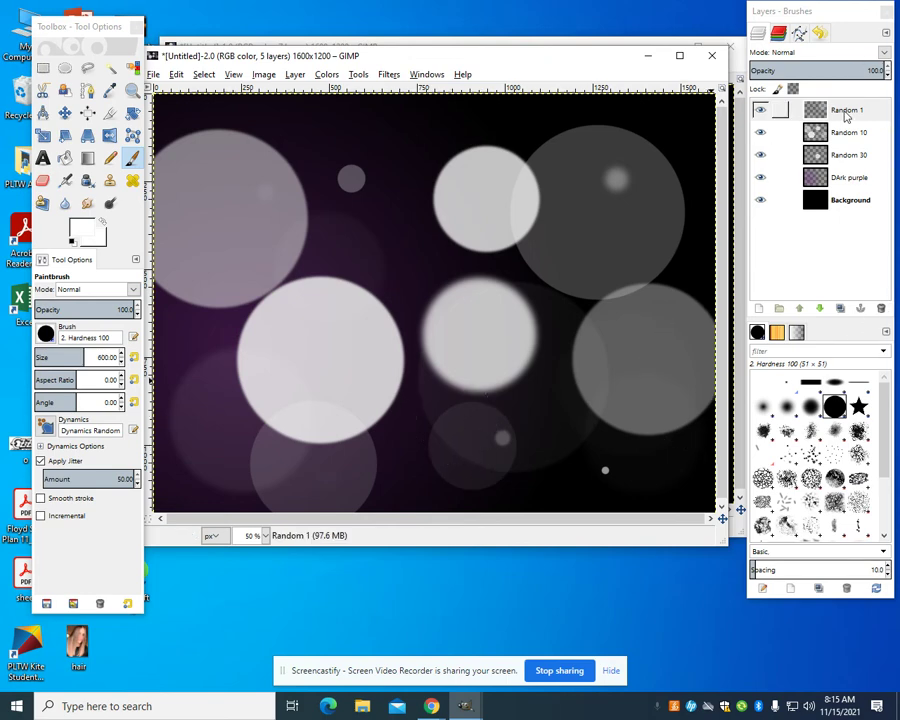
Add a new transparent layer named 'clouds' above Random 1
right_click(845, 117)
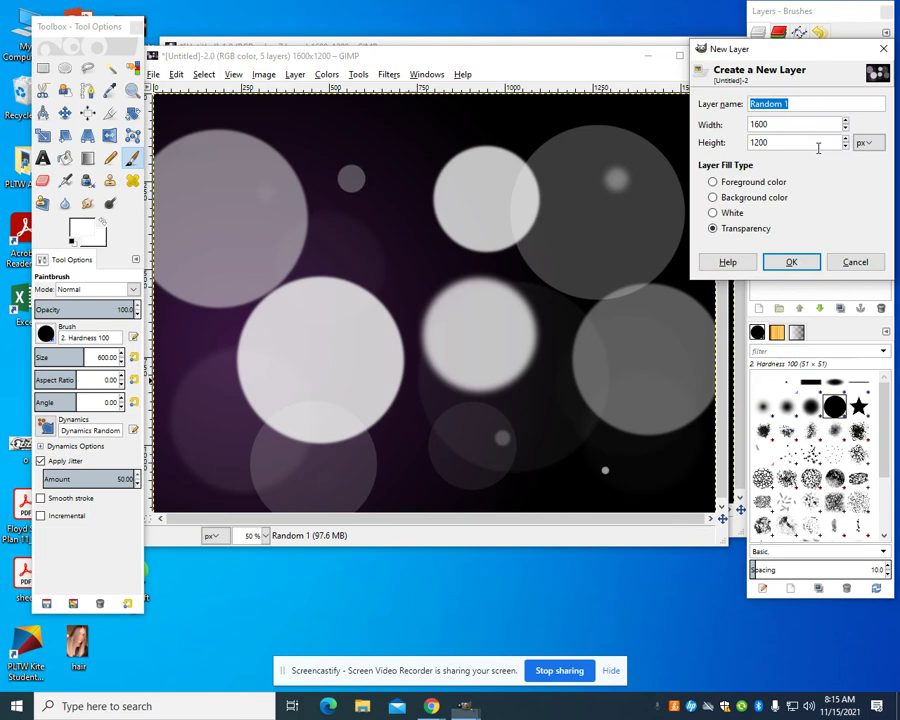
click(818, 143)
text(clouds)
key(Return)
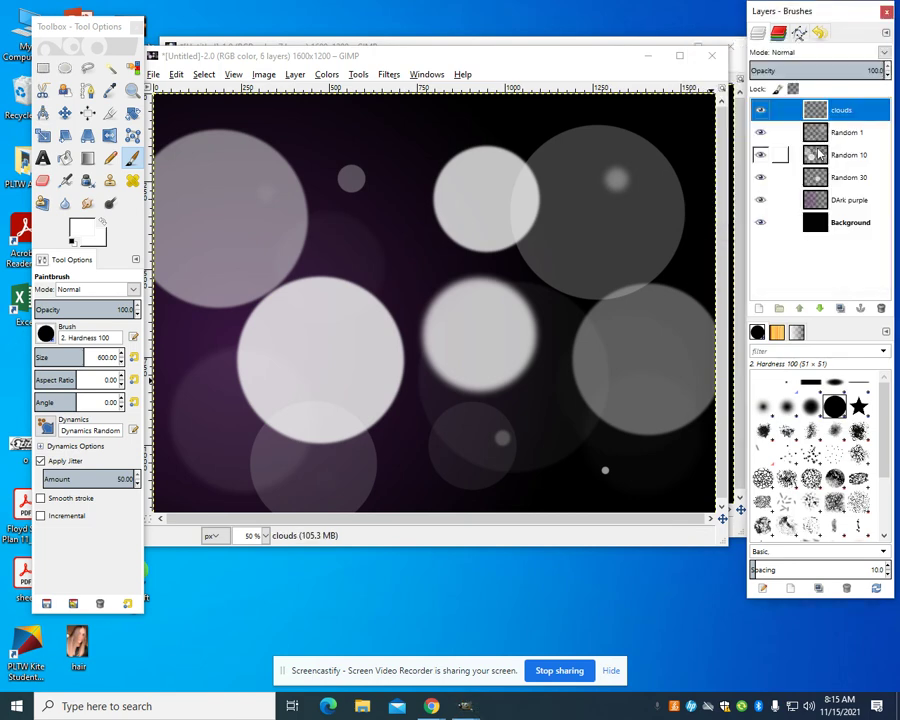
Render Difference Clouds noise into the clouds layer
click(388, 75)
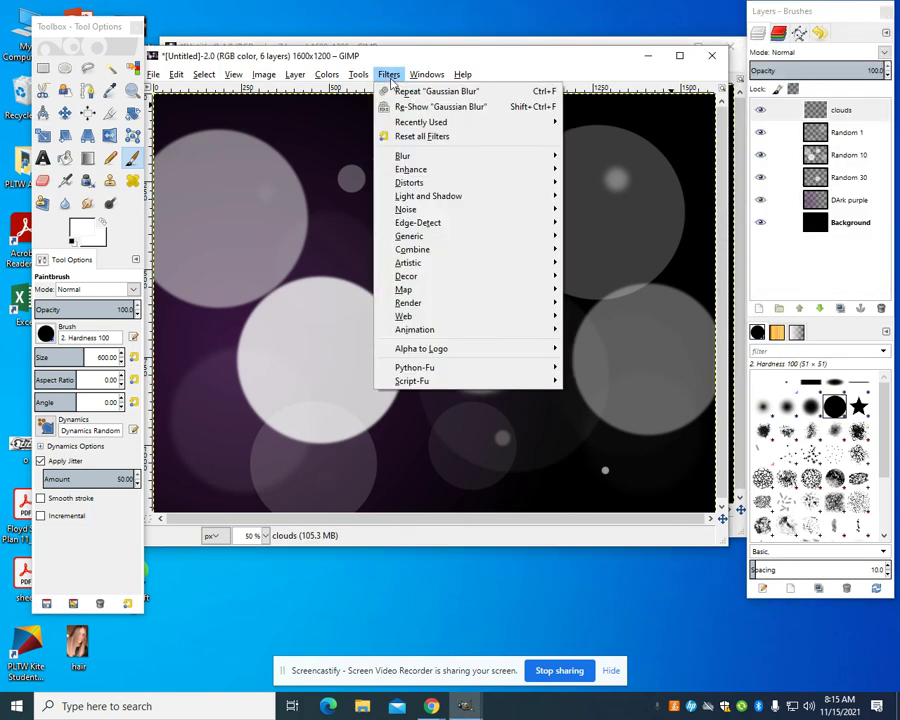
mouse_move(514, 307)
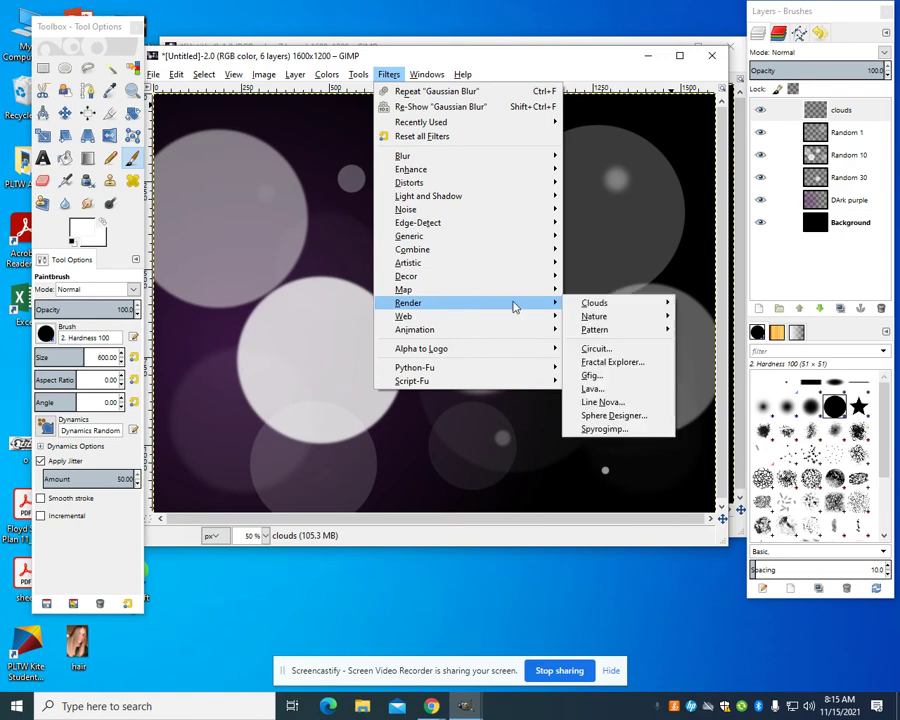
mouse_move(617, 304)
click(694, 304)
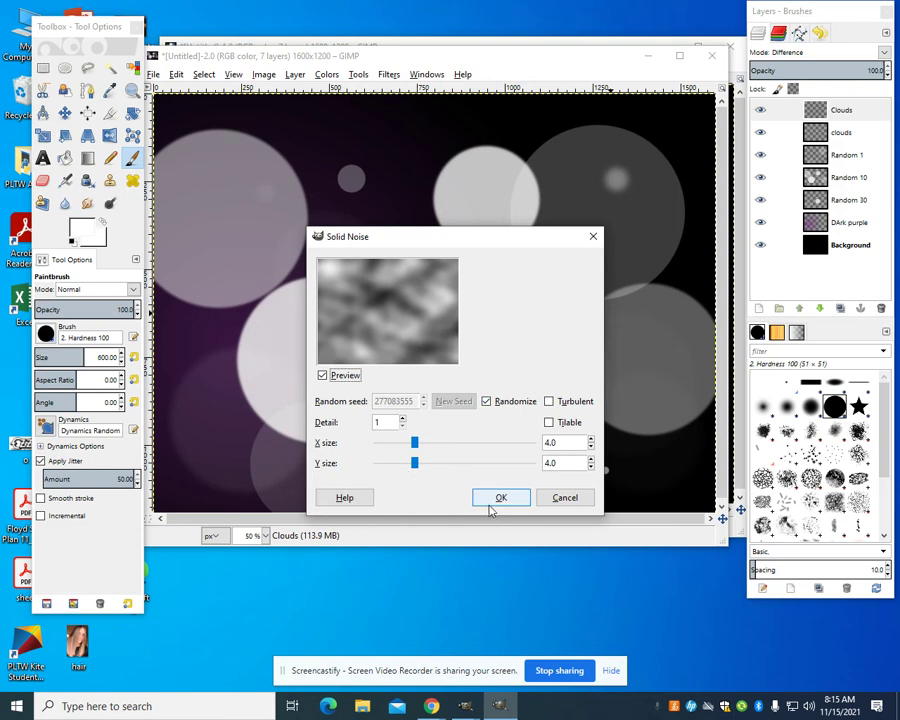
click(501, 497)
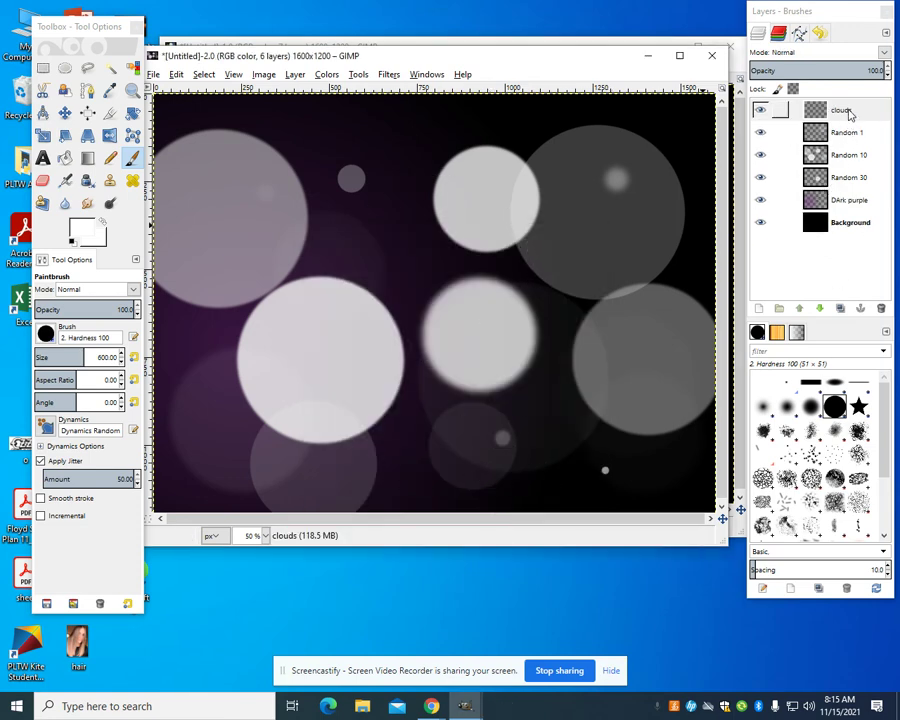
Add a new layer named 'gradient' at the top of the stack
right_click(849, 113)
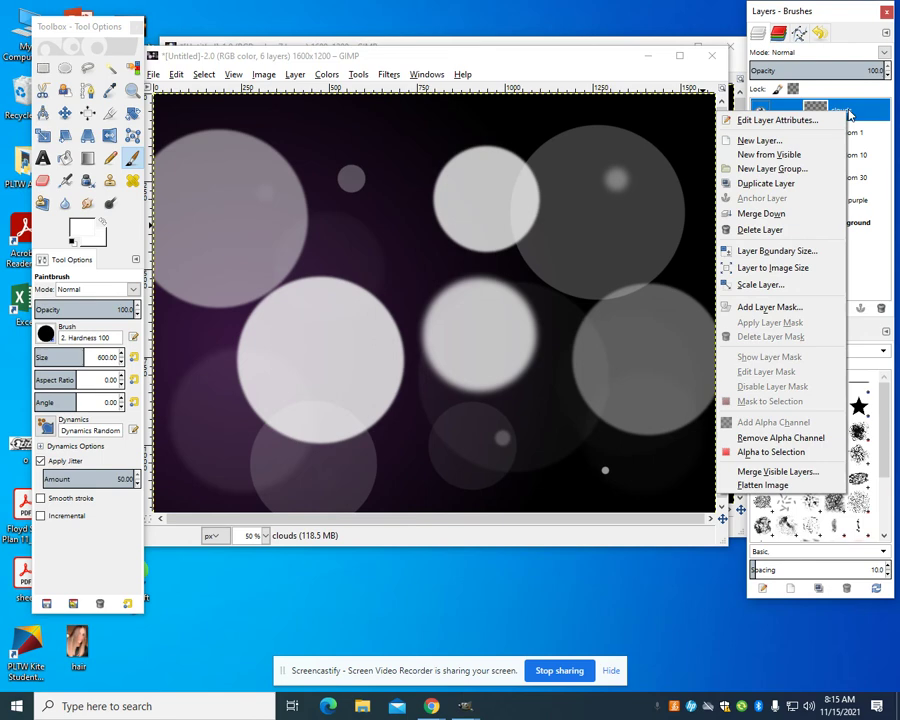
click(780, 140)
text(gradient)
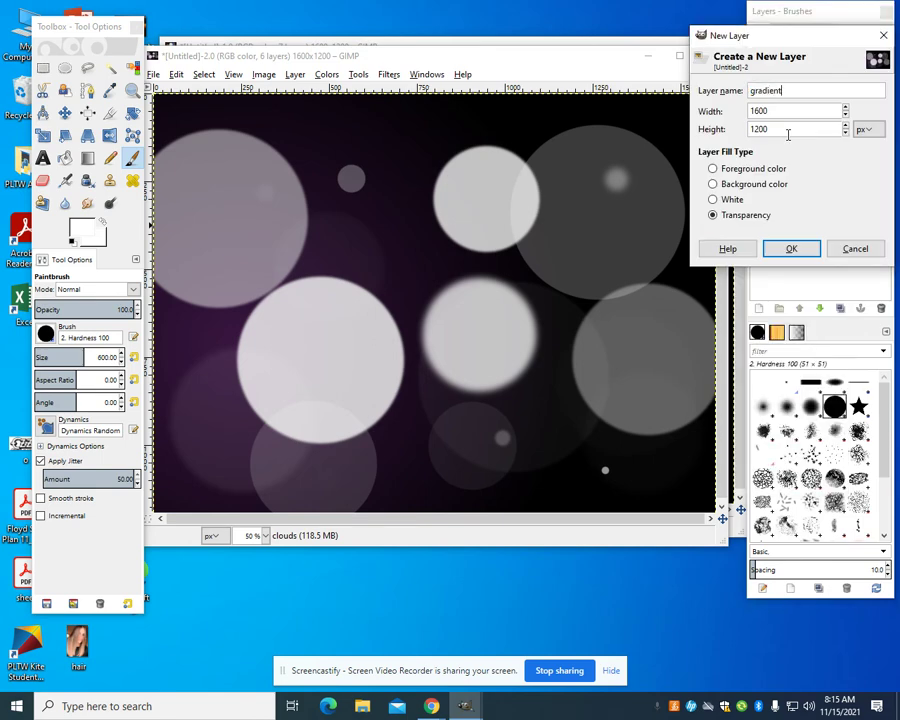
key(Return)
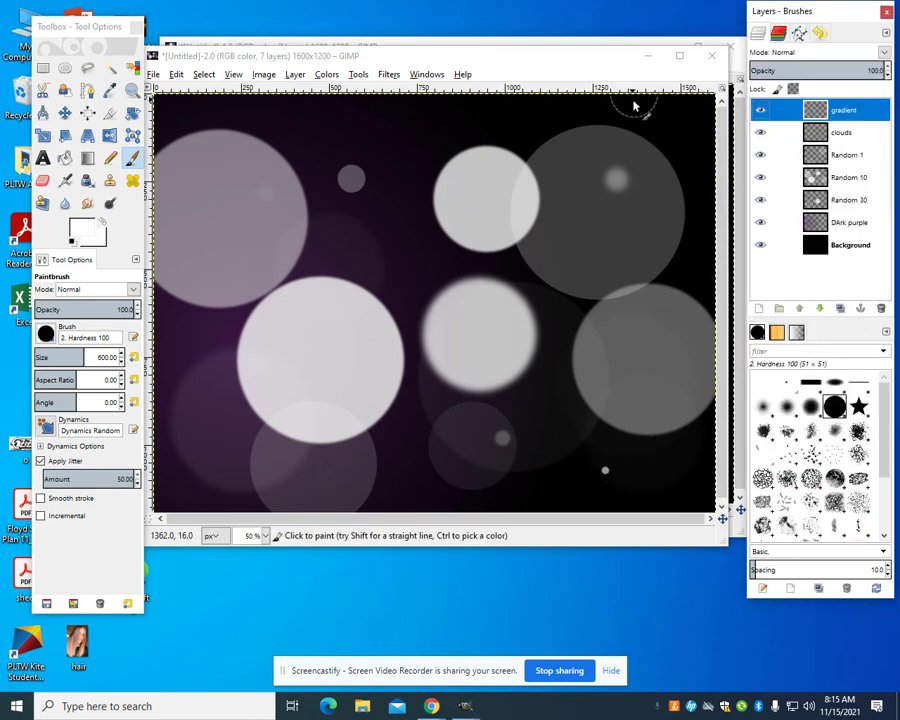
Draw a linear Full saturation spectrum gradient from left to right across the canvas
click(88, 157)
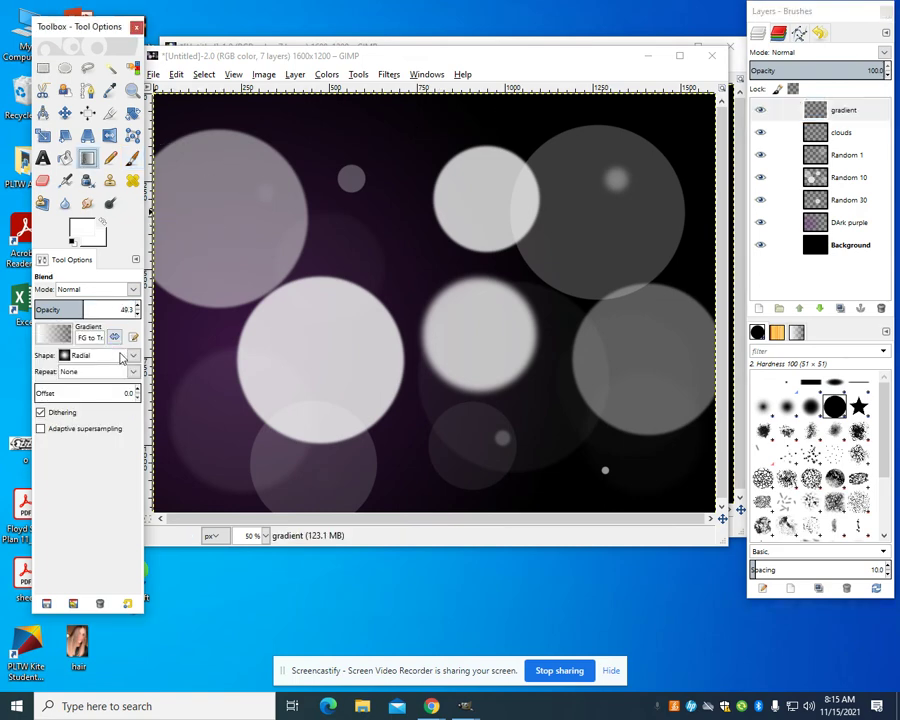
click(133, 355)
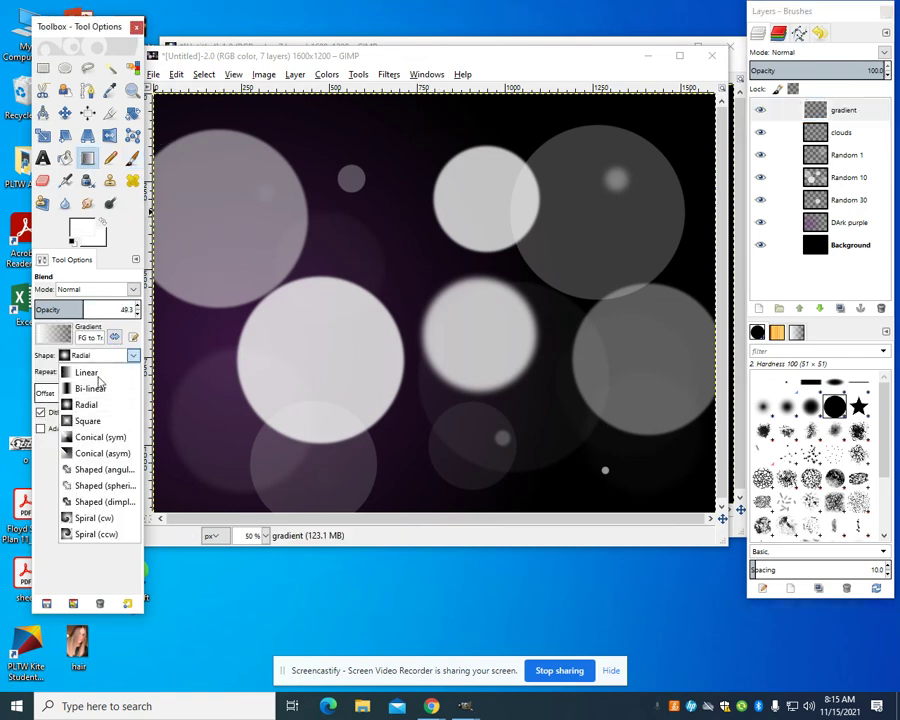
click(92, 372)
click(66, 340)
scroll(72, 440, down, 14)
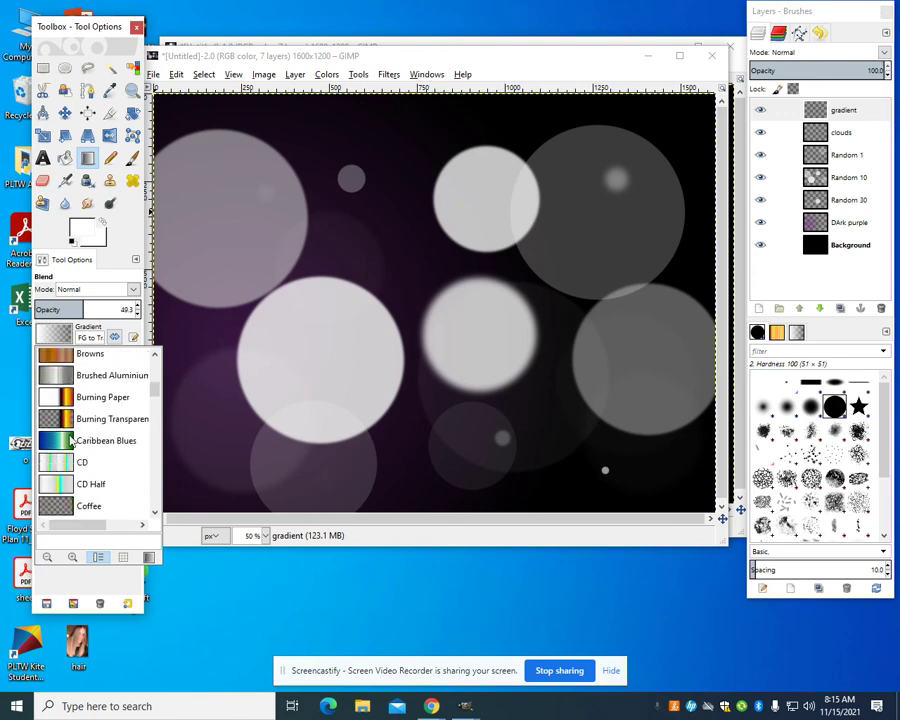
scroll(72, 448, up, 2)
scroll(72, 448, up, 2)
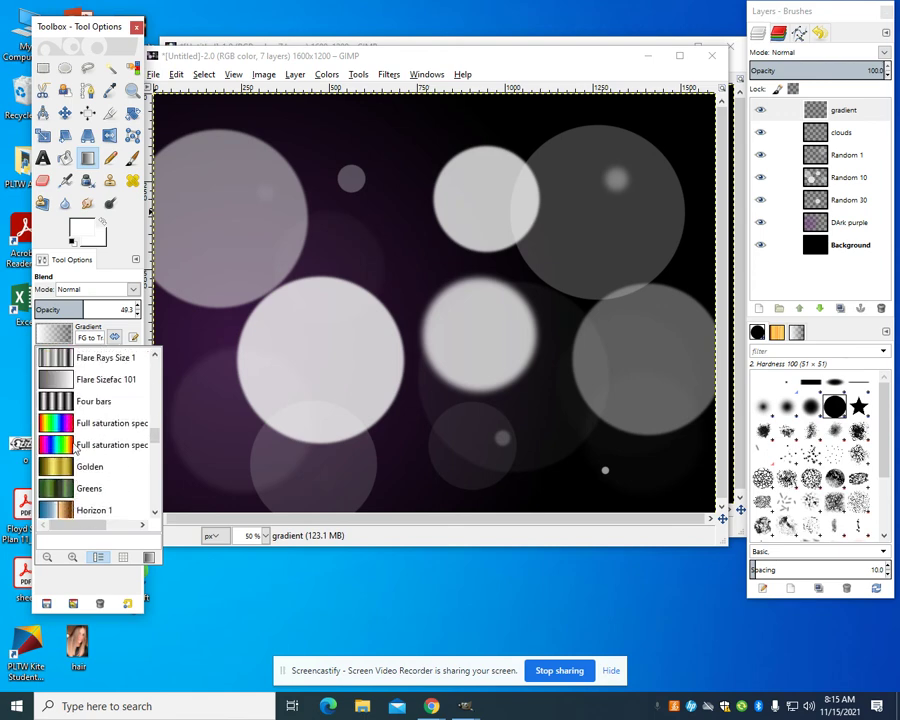
click(100, 424)
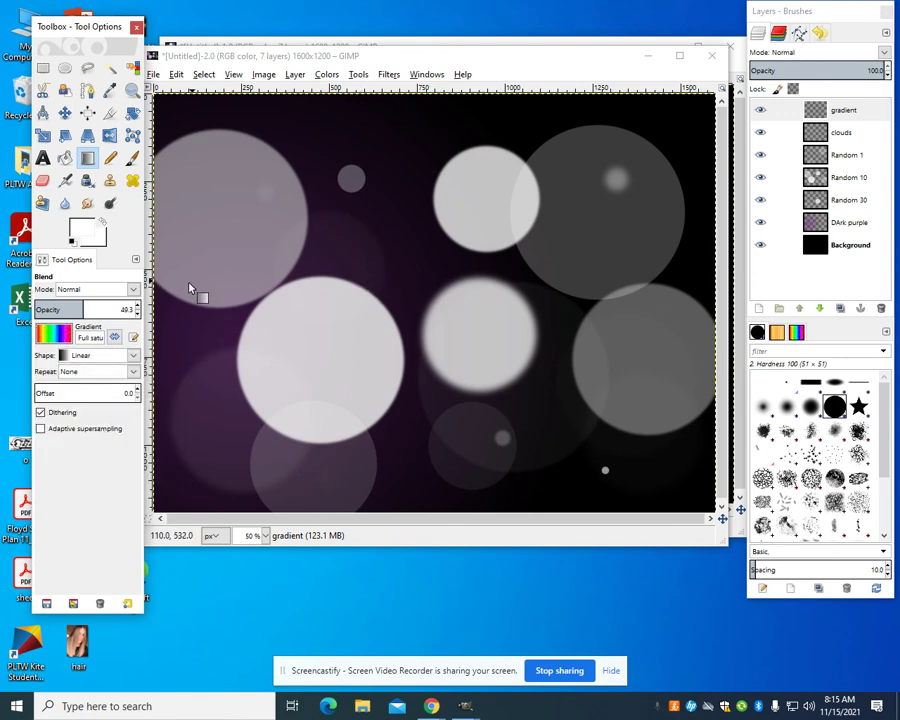
drag(174, 298, 720, 316)
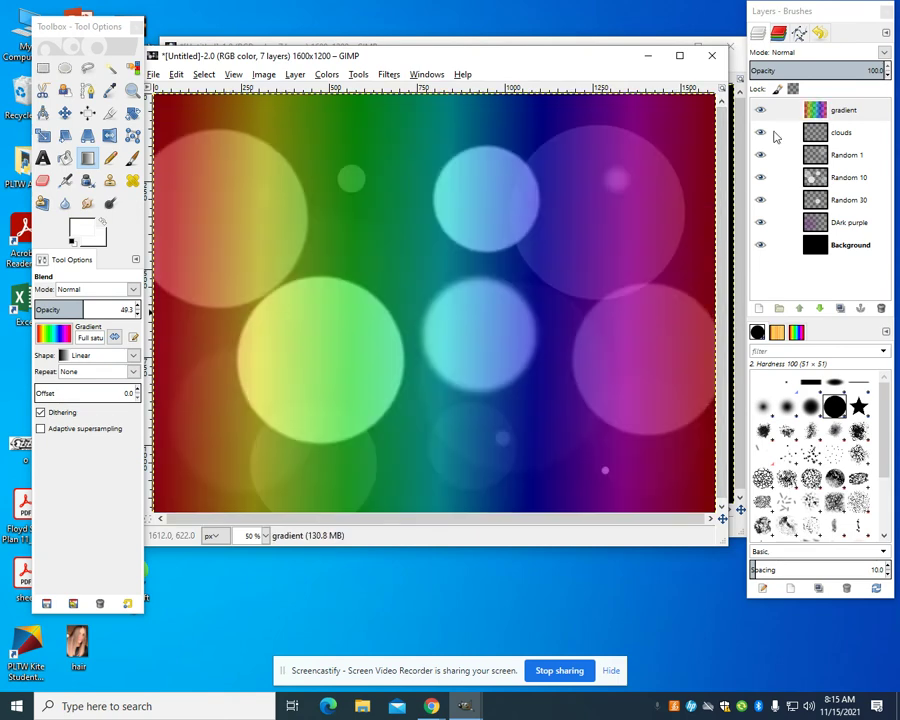
Switch the rainbow gradient layer's blend mode to Overlay
click(885, 52)
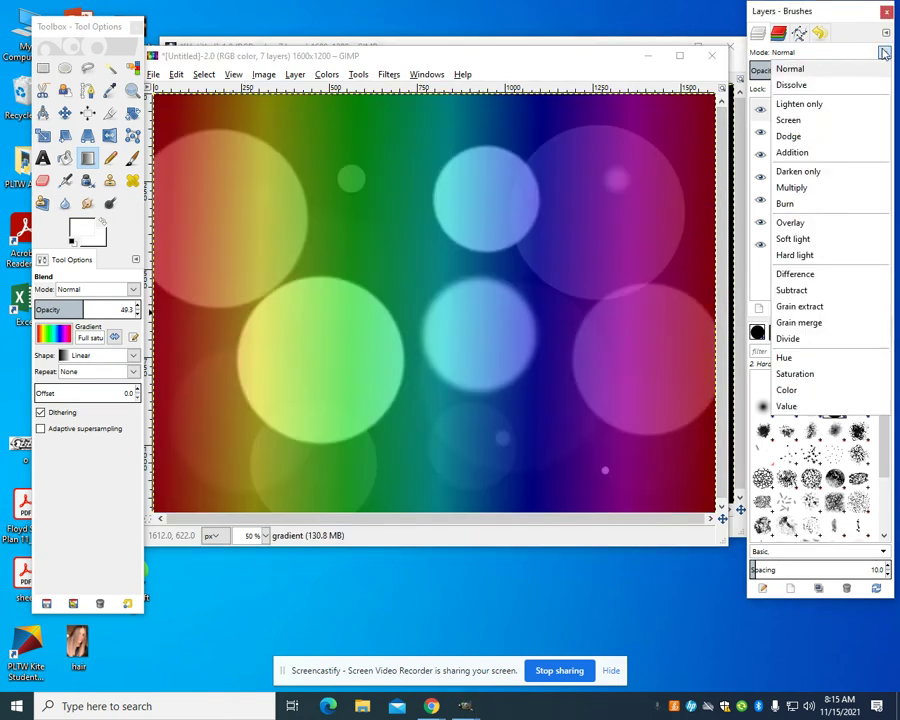
click(839, 233)
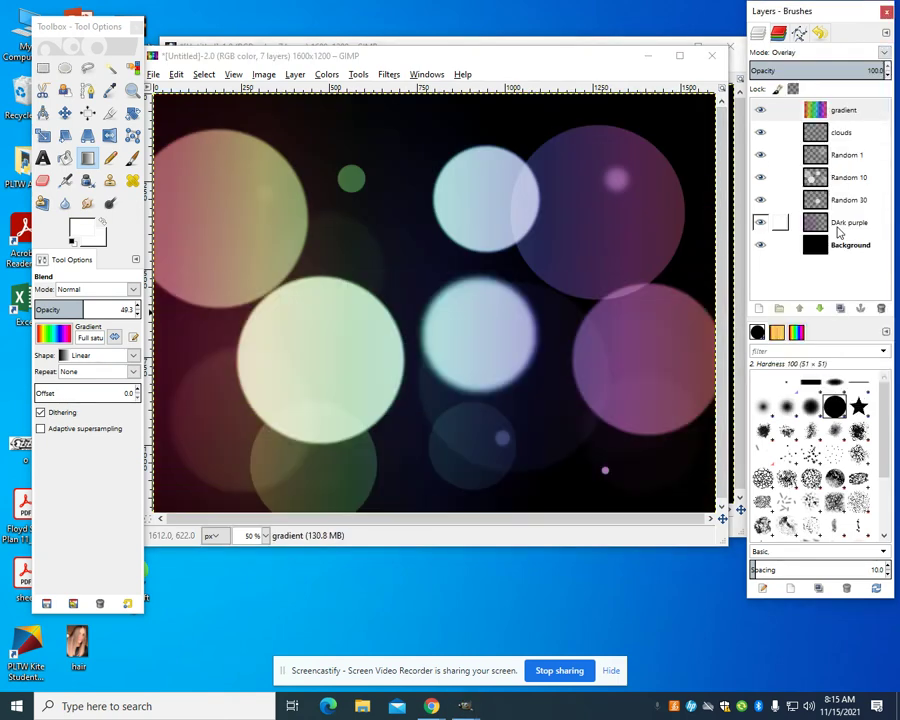